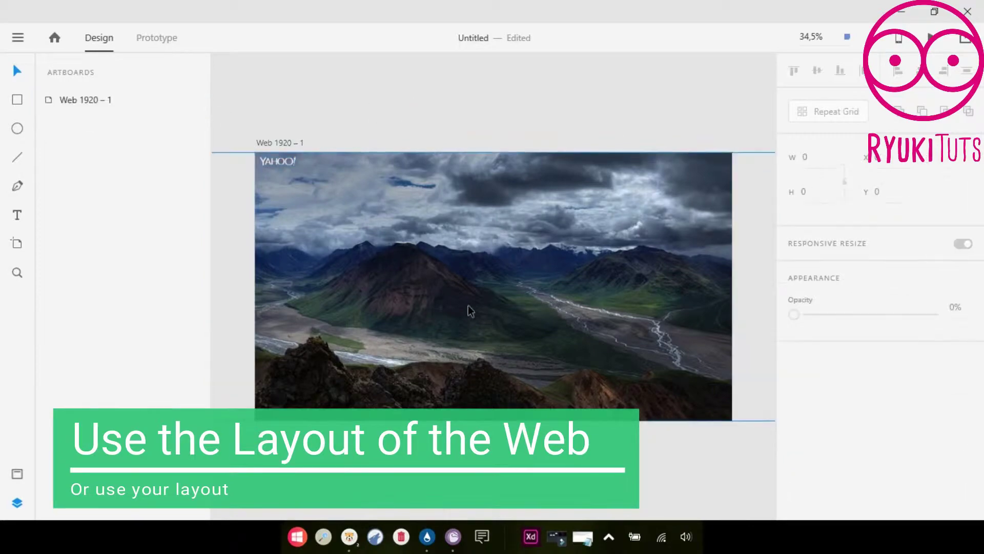
Step: Switch to the Opera browser and inspect the dimensions of the Yahoo page's search input field
left_click(430, 533)
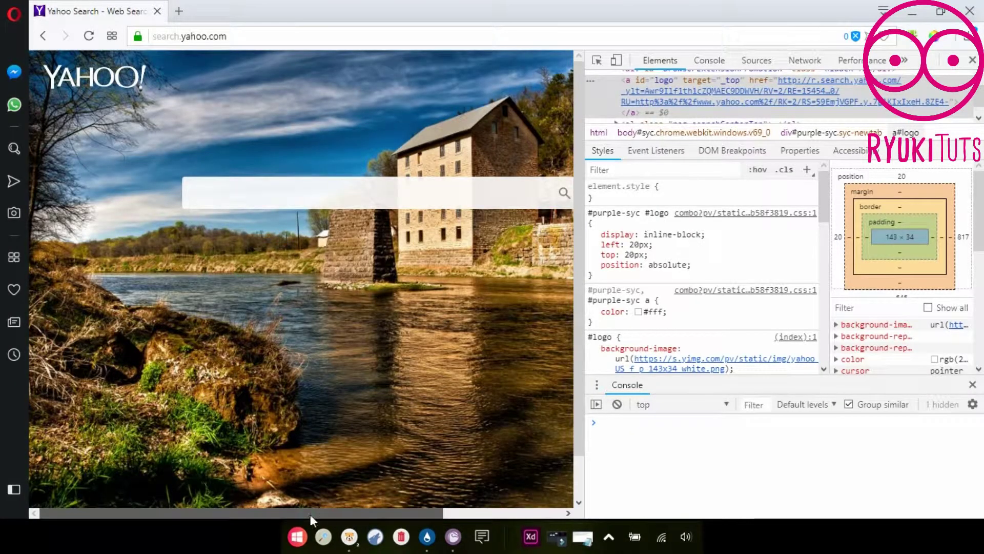
left_click(597, 60)
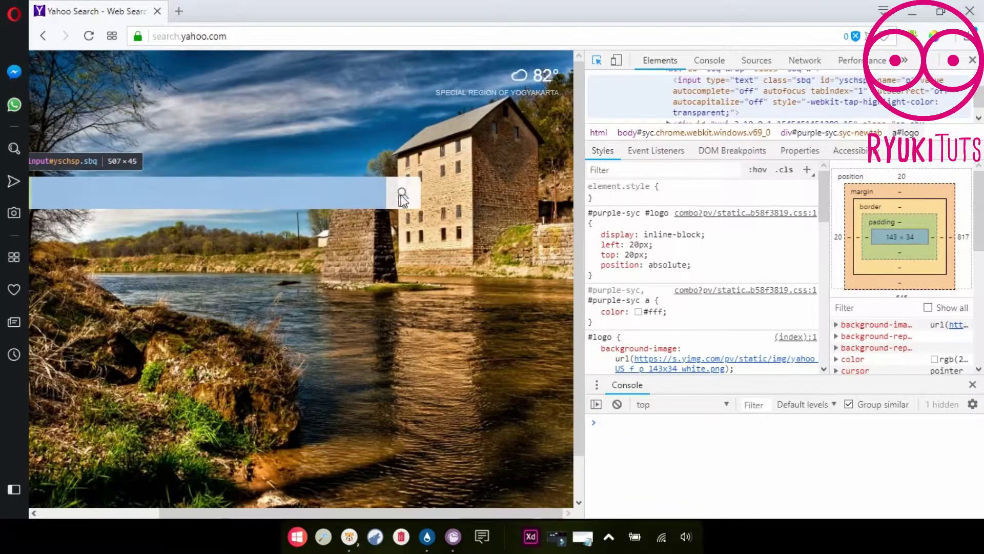
left_click(362, 193)
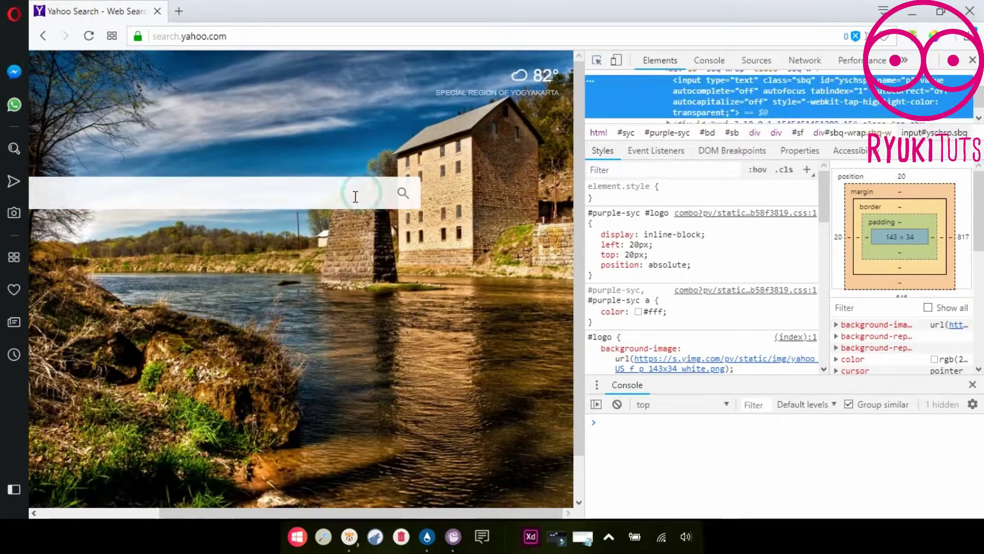
Step: Switch to Adobe XD, draw a rectangle about 1056 by 136 on the artboard and set its X position to 507
left_click(531, 536)
left_click(17, 99)
left_click_drag(367, 235, 630, 269)
type("507")
key("Tab")
Step: Recheck the Yahoo search field's dimensions in the browser and set the XD rectangle's Y position to 45
key("alt+Tab")
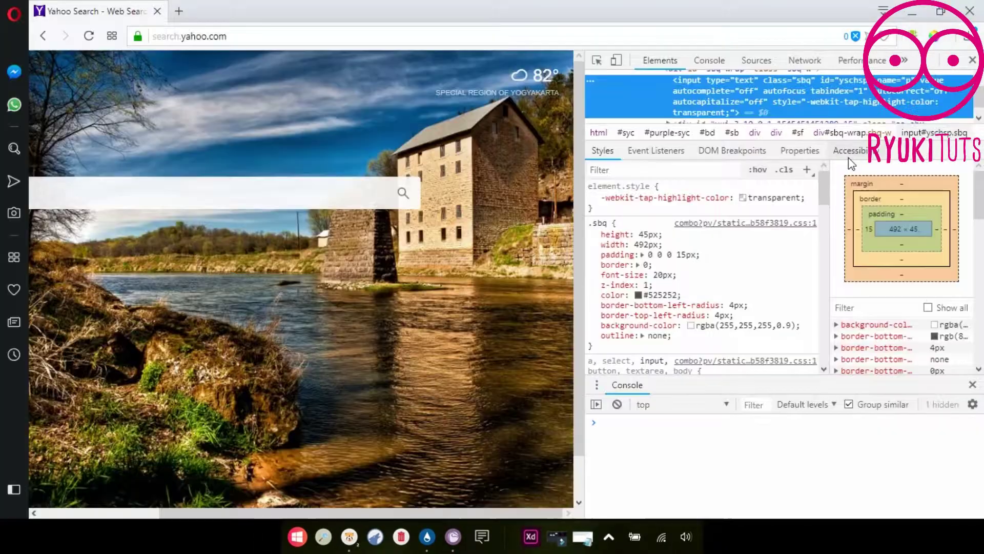
left_click(596, 61)
left_click(327, 192)
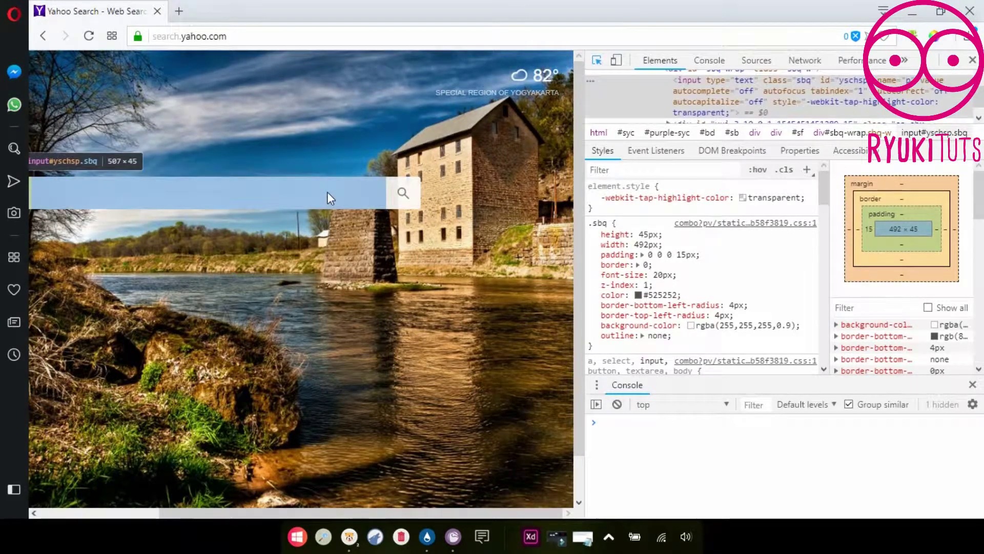
key("alt+Tab")
type("45")
key("Return")
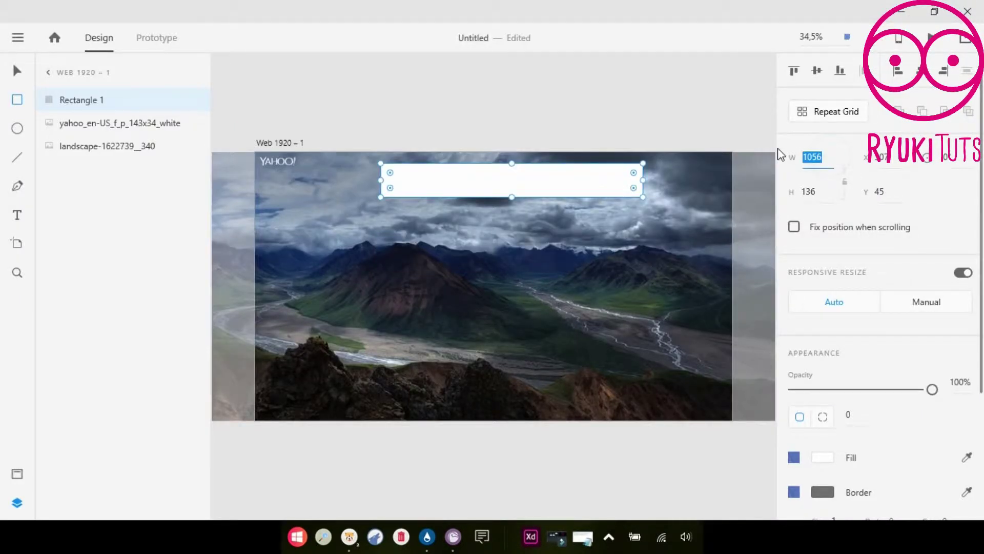
Step: Set the rectangle's width to 507 and its height to 45
type("507")
key("Tab")
type("45")
key("Return")
Step: Move the search bar rectangle down the artboard to just above the mountain peak, at about Y 335
left_click(18, 76)
left_click(494, 67)
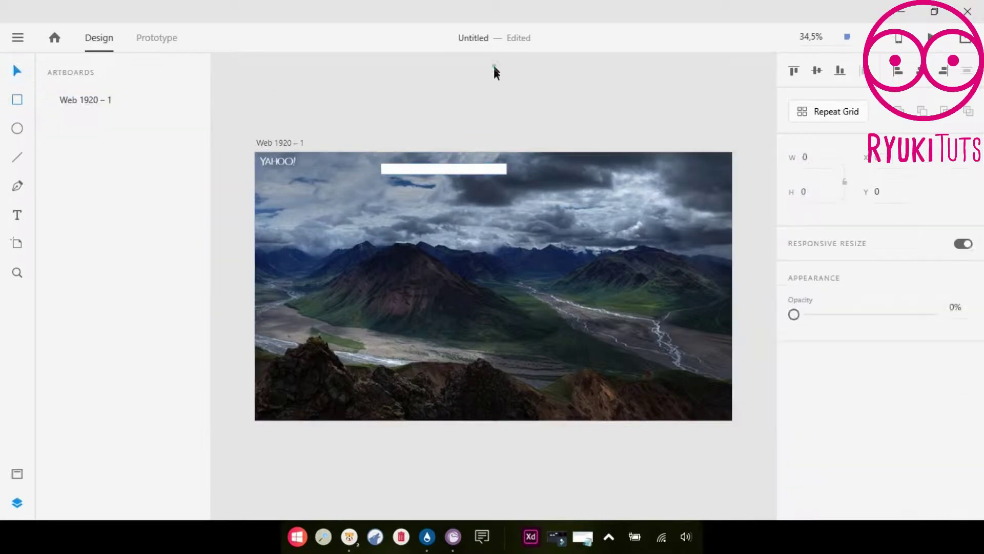
left_click_drag(475, 171, 468, 244)
left_click(448, 137)
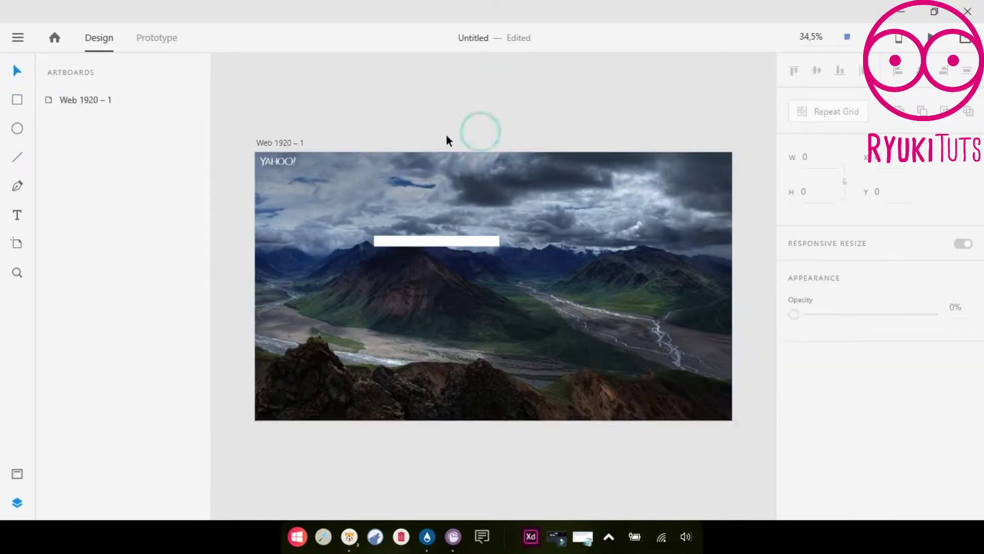
Step: Open flaticon.com in a new browser tab, search for "search" icons and open the Musica Searcher magnifier icon
key("z")
left_click(395, 272)
left_click(395, 271)
left_click(454, 536)
left_click(182, 10)
type("flaticon.com")
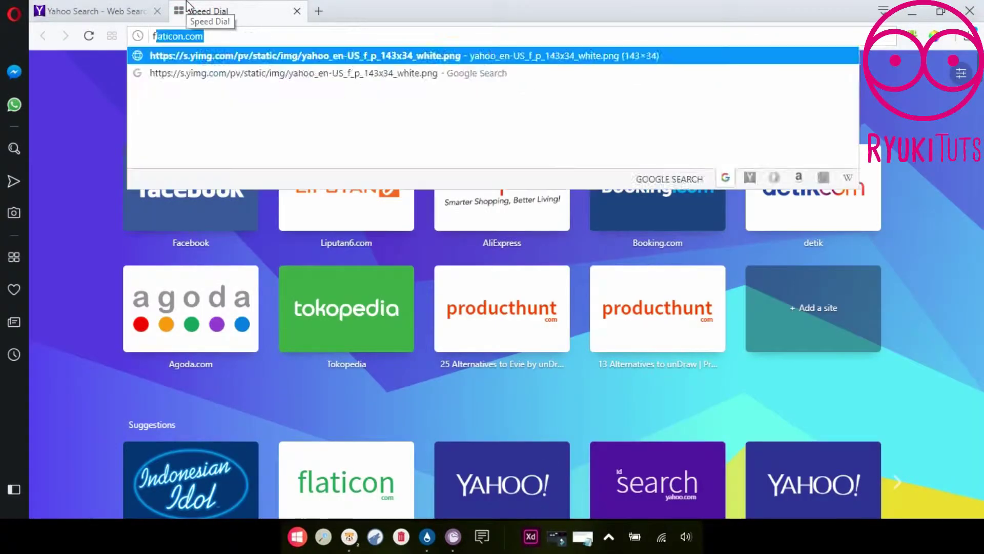
key("Return")
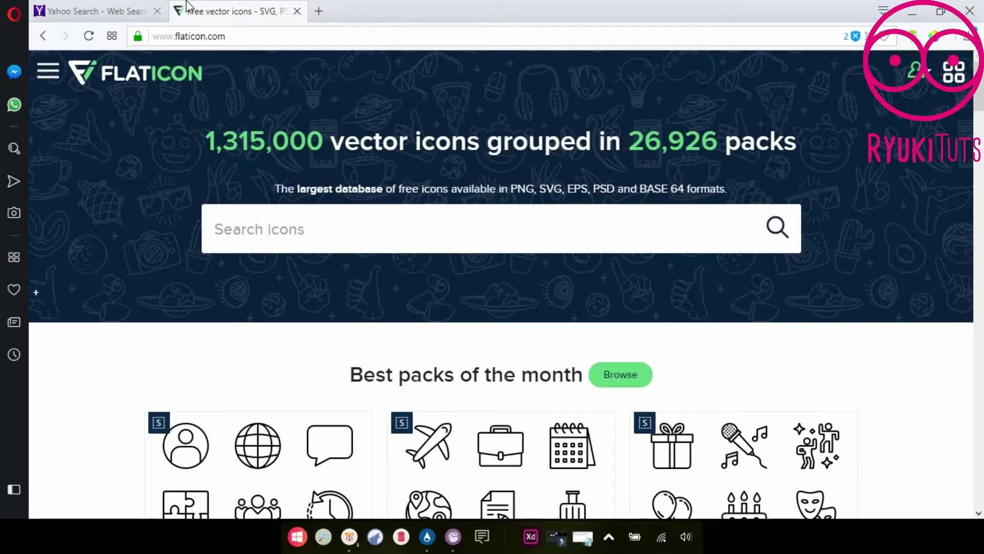
type("search")
key("Return")
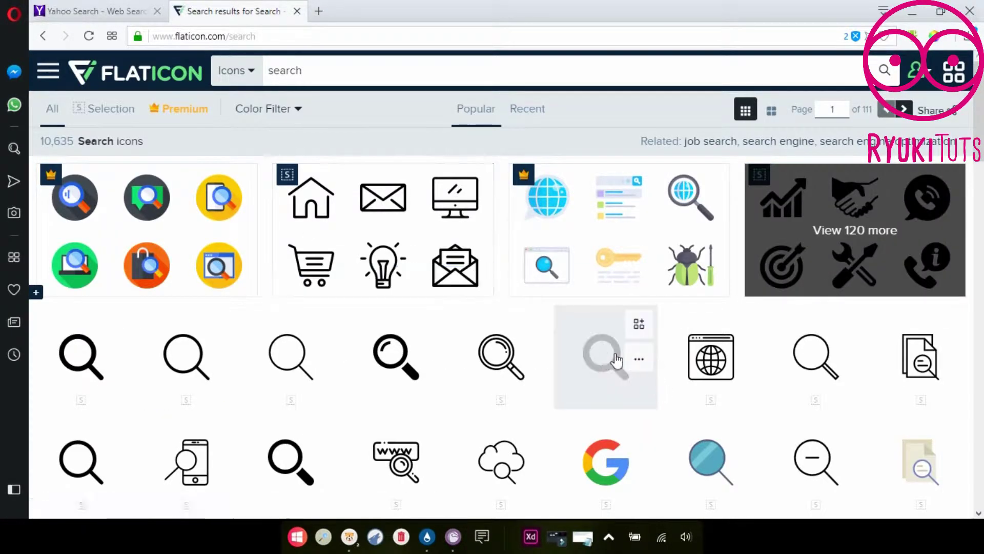
left_click(595, 359)
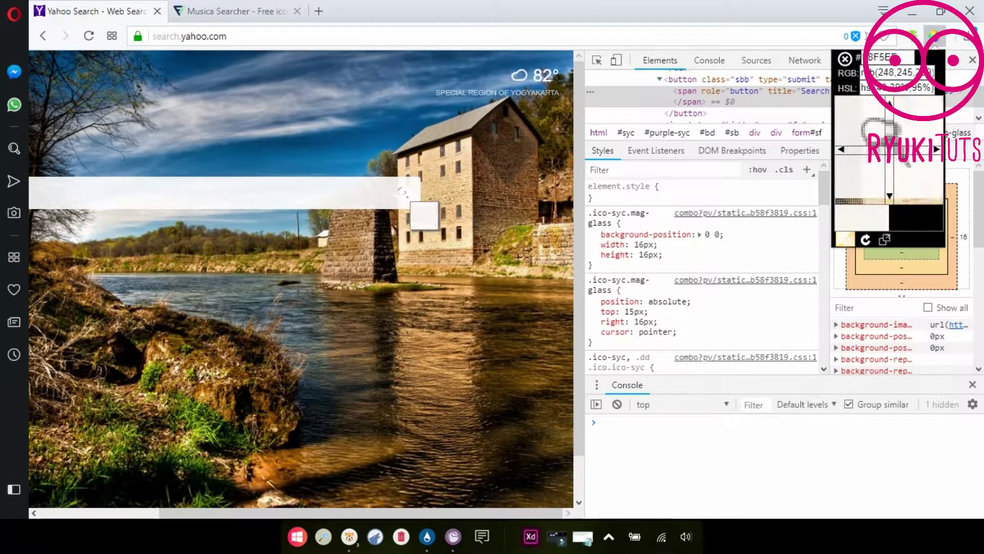
Step: Sample the grey of the Yahoo search icon with the color picker and copy its hex code 9B9A98
left_click(426, 214)
right_click(447, 205)
right_click(443, 210)
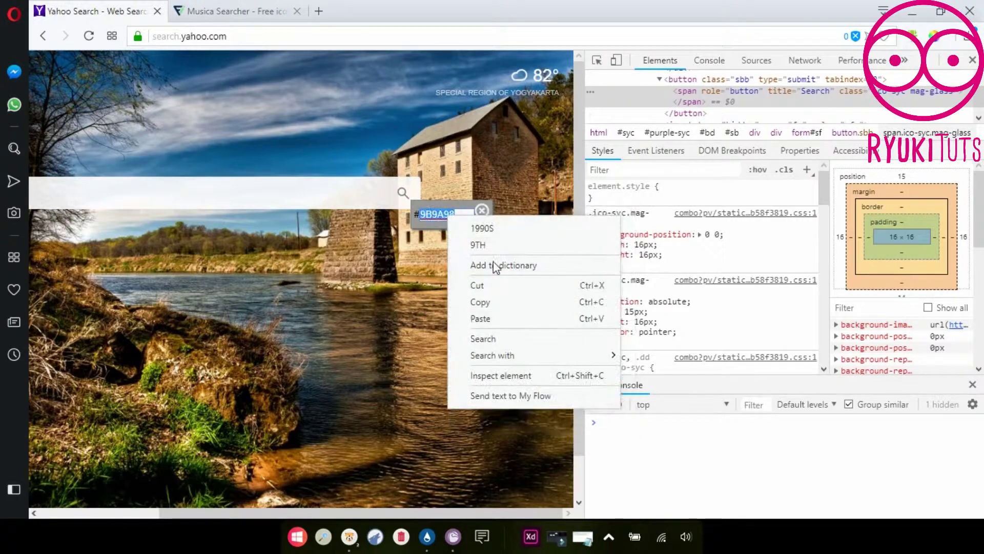
left_click(492, 303)
Step: Choose the SVG format for the Musica Searcher icon, set its custom color to 9B9A98 and request the download
left_click(200, 7)
scroll(692, 319, "down", 3)
left_click(358, 296)
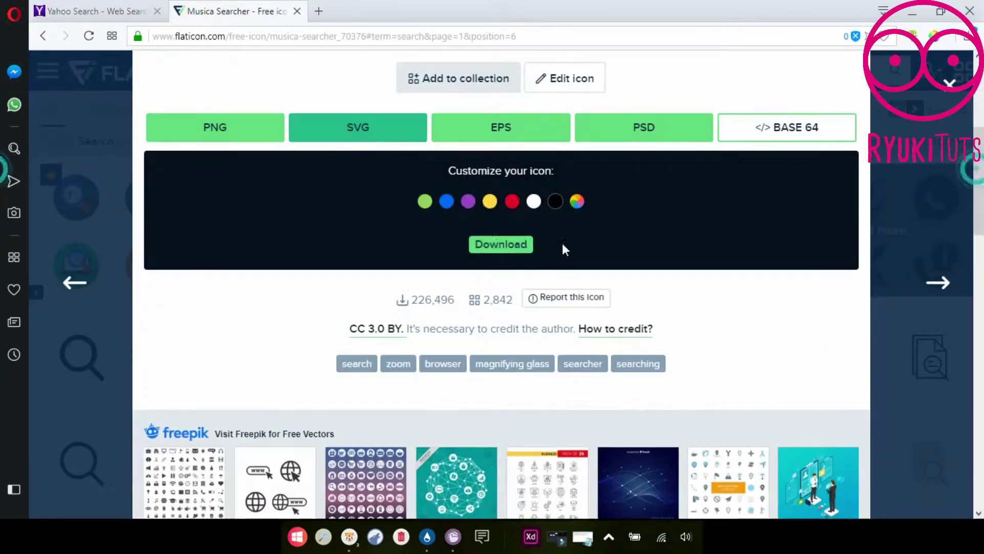
left_click(577, 203)
right_click(546, 162)
left_click(589, 239)
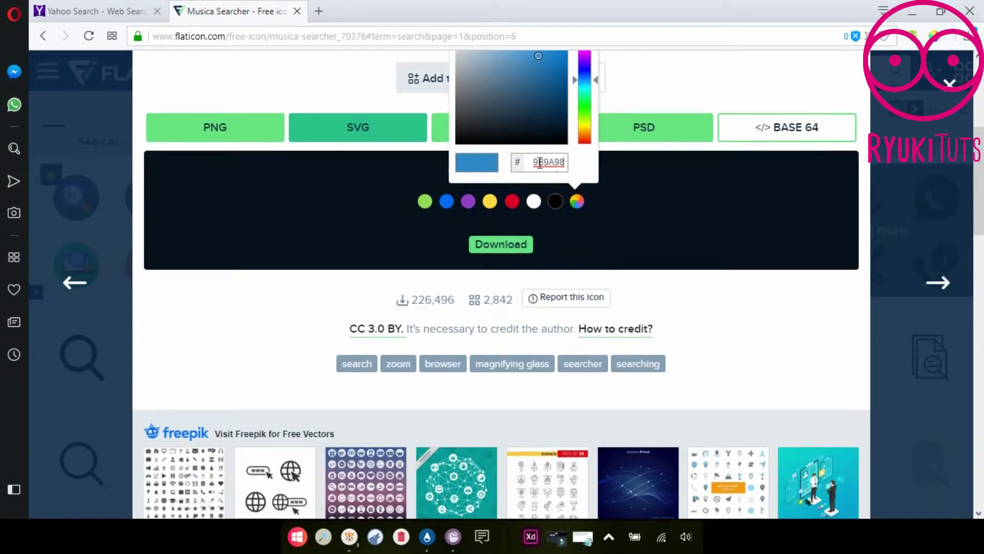
left_click(686, 209)
left_click(501, 244)
Step: Copy the icon's author credit code and paste it below the existing credit in the Notepad file
left_click(823, 436)
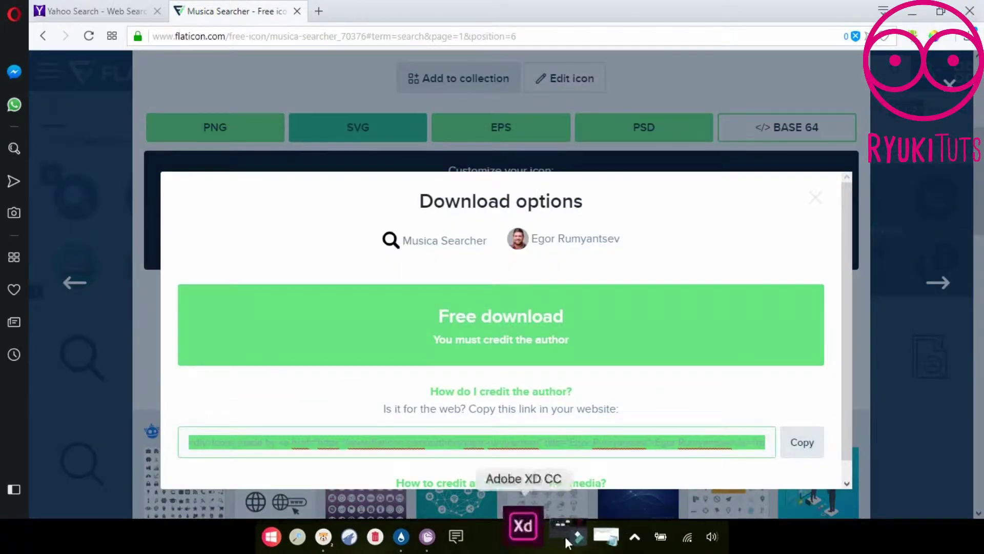
left_click(583, 536)
key("Return")
key("Return")
key("ctrl+v")
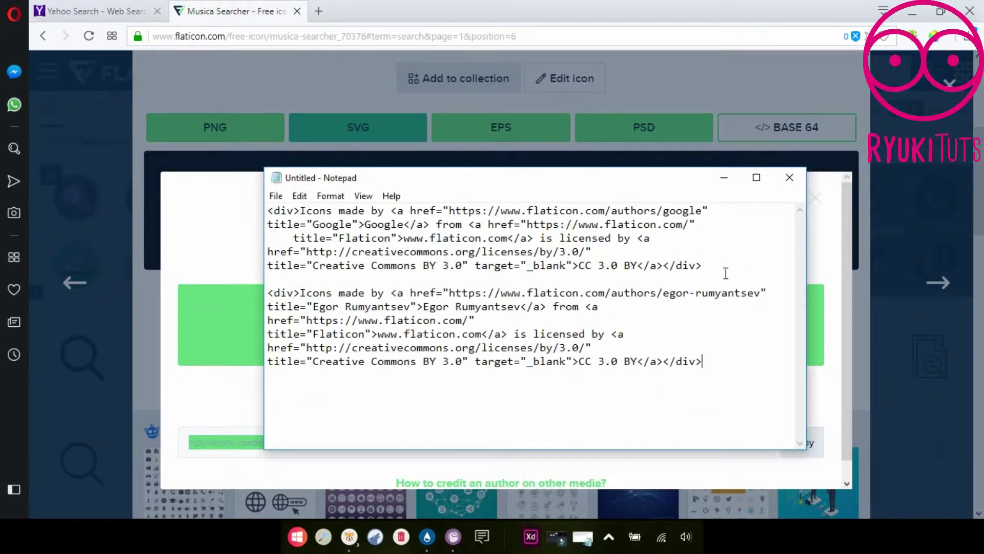
Step: Download the icon for free and place musica-searcher.svg from the Downloads folder into the Adobe XD design
left_click(851, 263)
left_click(667, 306)
left_click(960, 82)
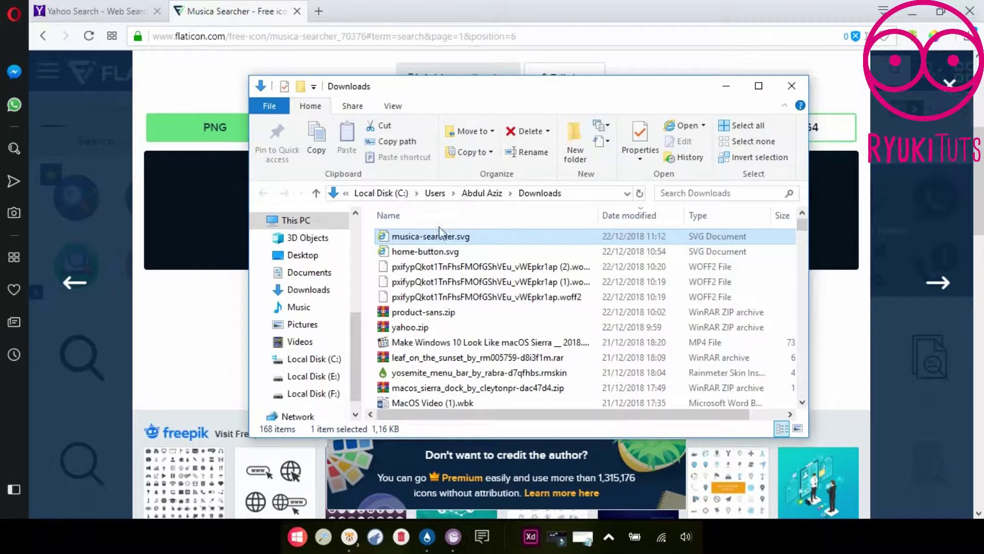
left_click_drag(410, 236, 441, 327)
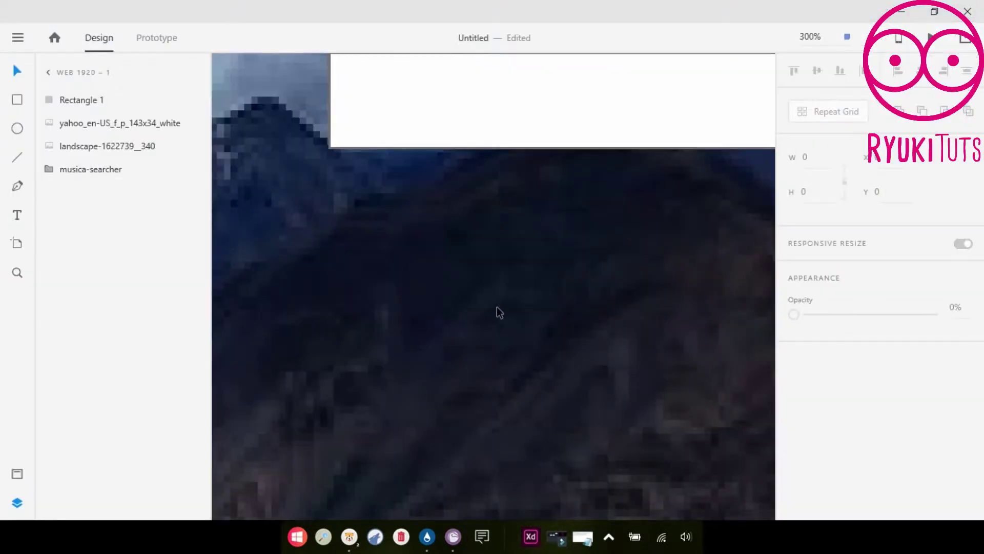
Step: Move the musica-searcher layer to the top of the artboard's layer stack
scroll(530, 300, "down", 5)
left_click_drag(698, 362, 456, 333)
left_click_drag(91, 170, 94, 98)
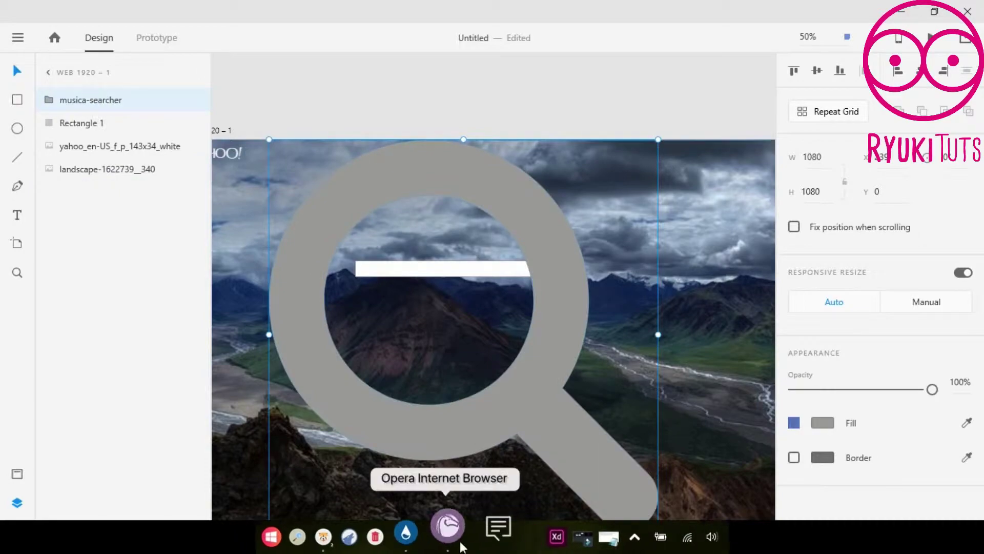
Step: Switch to the browser and inspect the dimensions of the Yahoo page's search button icon
left_click(531, 536)
left_click(97, 11)
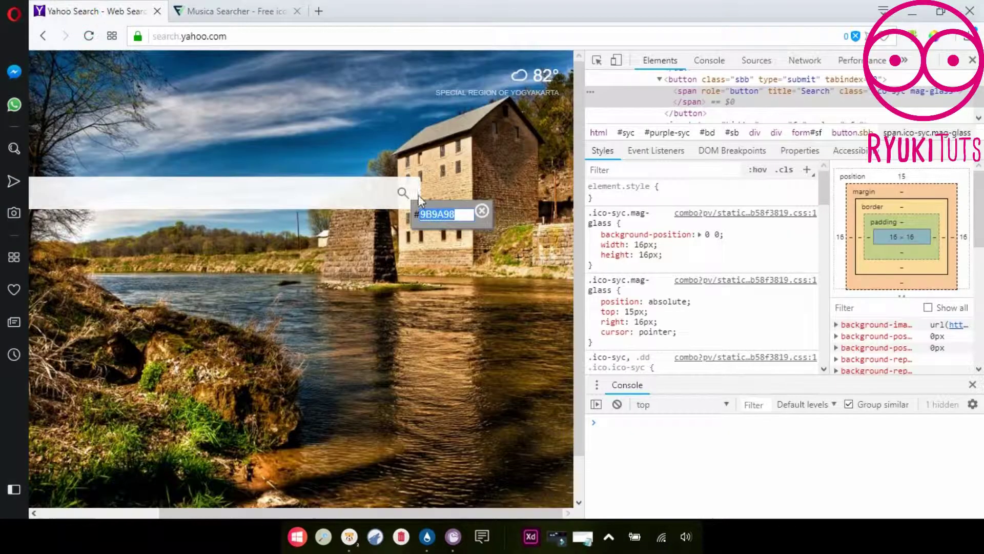
left_click(597, 60)
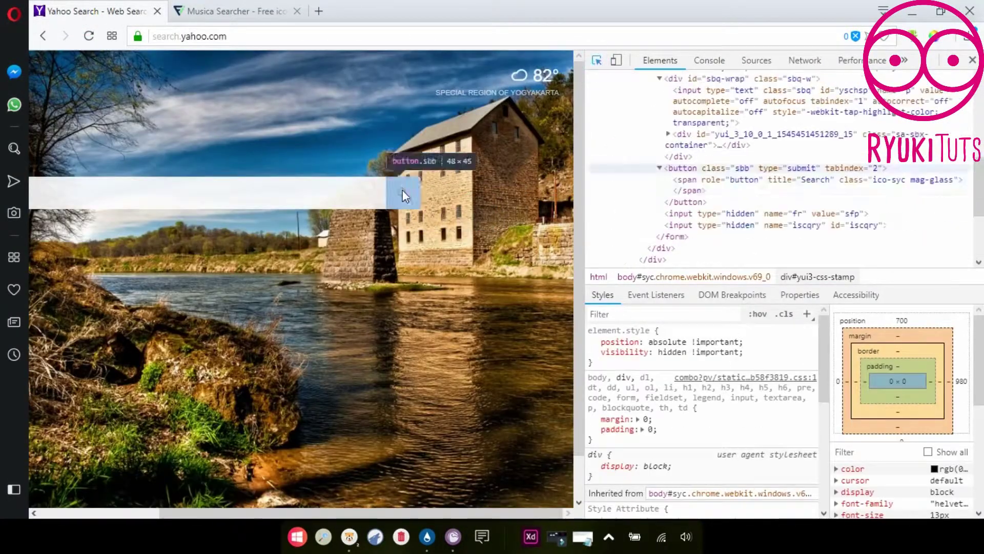
left_click(402, 191)
Step: Switch to Adobe XD and resize the musica-searcher icon to 16 by 16
left_click(530, 536)
left_click_drag(822, 158, 792, 160)
type("16")
key("Tab")
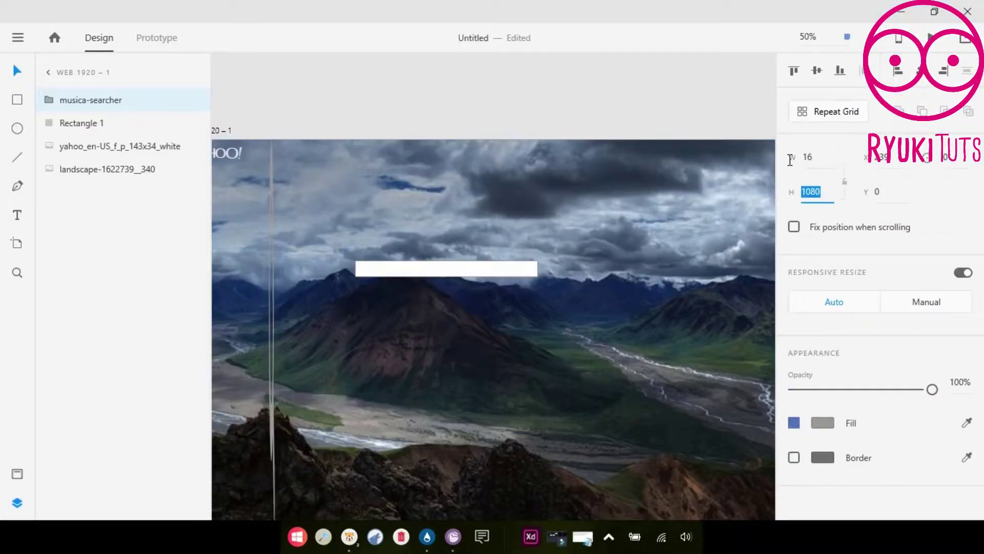
type("16")
key("Return")
Step: Move the magnifier icon onto the pasteboard above the artboard and draw an ellipse about 58 by 55 over it
left_click_drag(270, 145, 496, 218)
key("z")
double_click(322, 299)
left_click(17, 71)
left_click(389, 253)
left_click_drag(460, 177, 543, 255)
Step: Send the ellipse behind the magnifier icon and group the two objects
right_click(515, 213)
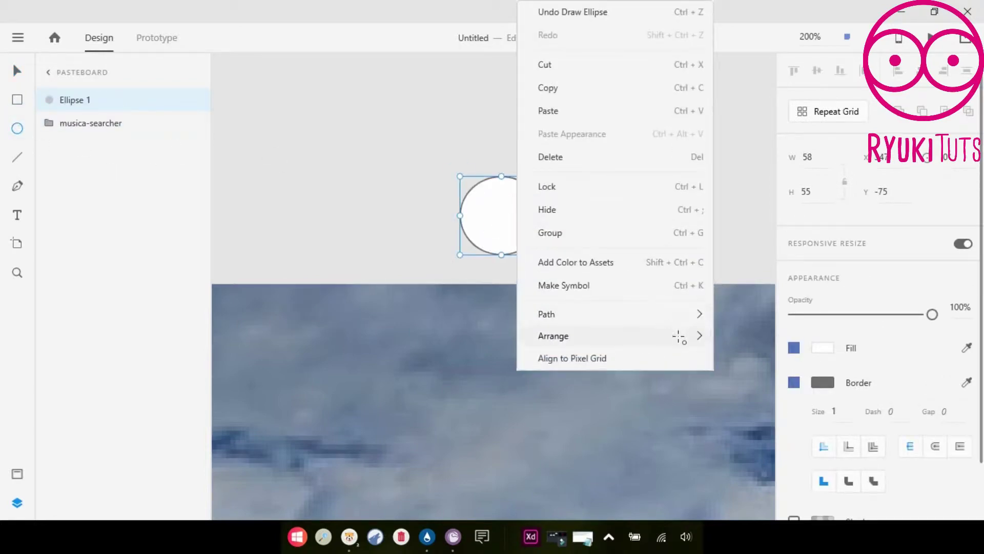
left_click(767, 384)
left_click_drag(426, 155, 556, 262)
right_click(515, 193)
left_click(556, 205)
Step: Move the grouped circle and icon onto the artboard, just above the right end of the search bar
key("z")
left_click(567, 228, "alt")
left_click(567, 227, "alt")
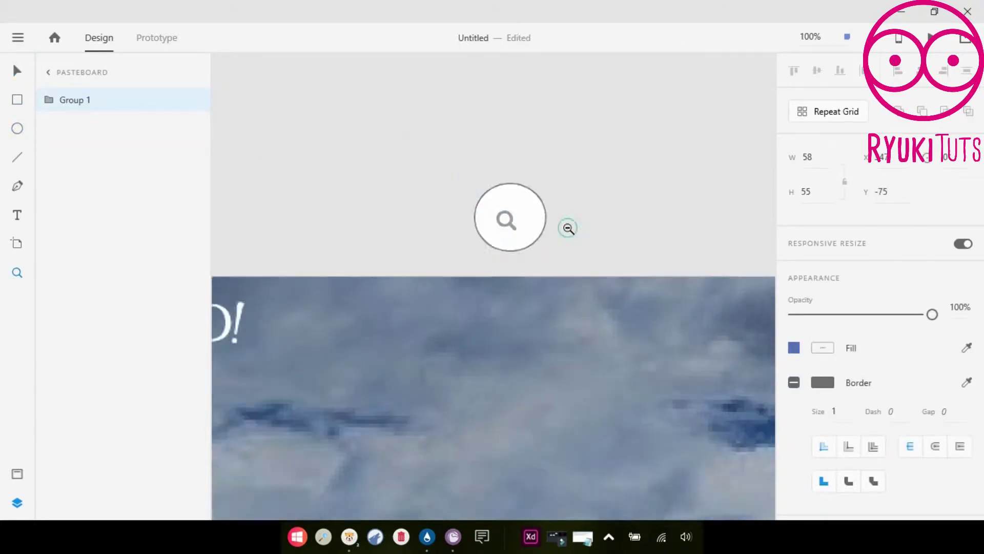
left_click(568, 228, "alt")
left_click_drag(633, 260, 326, 213)
key("v")
left_click_drag(245, 176, 562, 398)
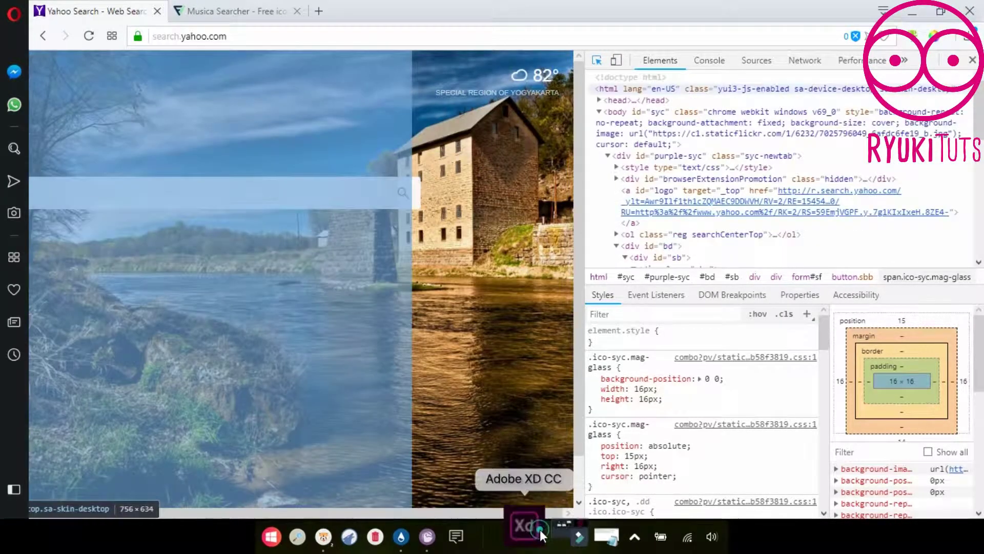
Step: Switch to Adobe XD, draw a 48 by 45 rectangle and place it flush with the search bar's right end
left_click(536, 533)
left_click_drag(574, 385, 602, 408)
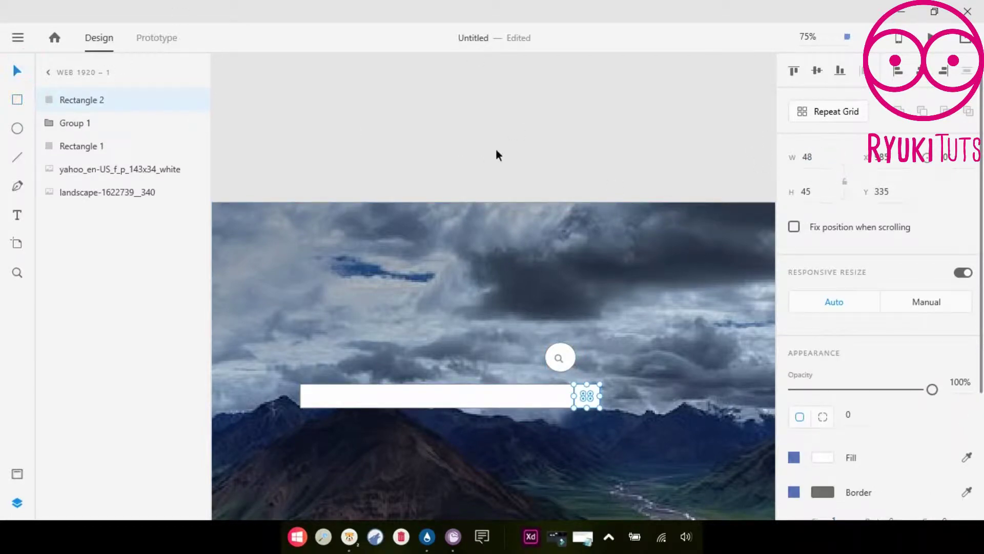
scroll(585, 395, "up", 5)
mouse_move(626, 382)
left_mouse_down()
mouse_move(614, 388)
mouse_move(611, 370)
left_mouse_up()
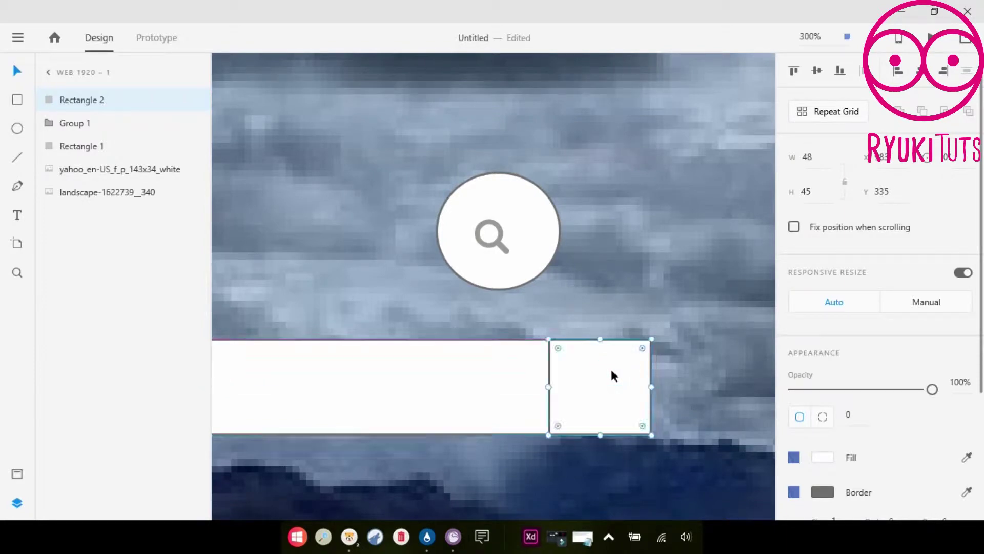
Step: Ungroup the white circle and the magnifier icon
right_click(500, 232)
left_click(528, 371)
left_click(527, 362)
Step: Move the magnifier icon to the center of the small rectangle and bring it in front of that rectangle
left_click(494, 245)
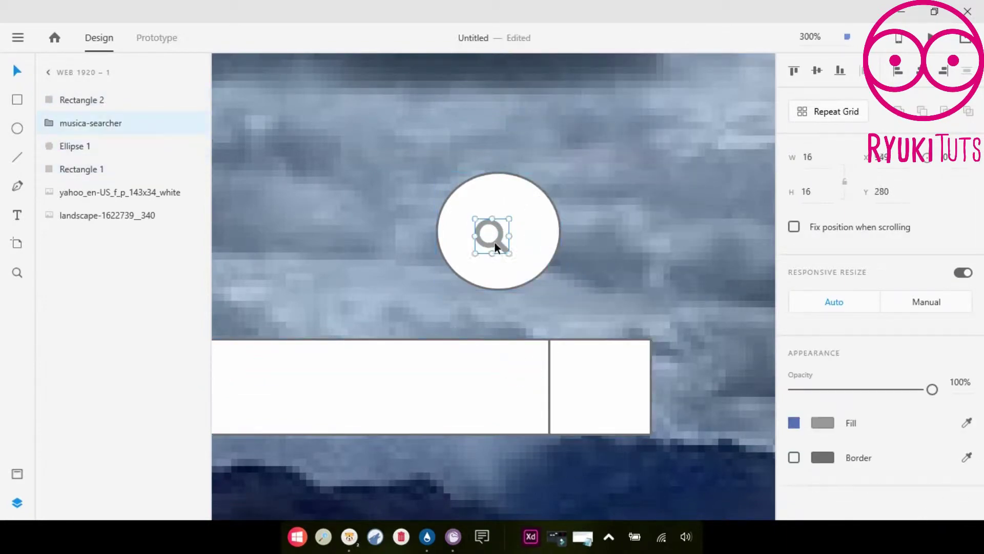
left_click_drag(494, 242, 604, 391)
right_click(603, 392)
mouse_move(730, 333)
left_click(551, 382)
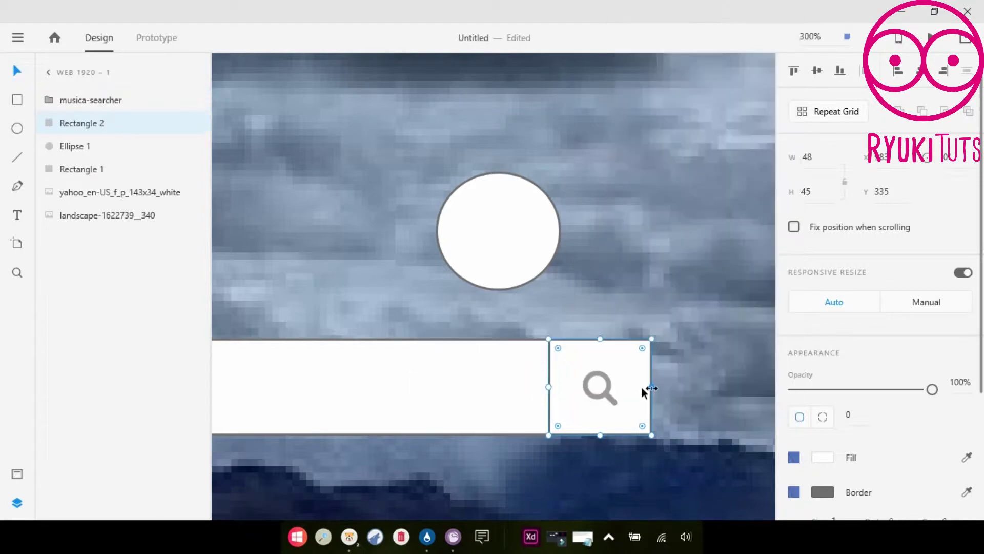
Step: Try to merge the search bar, the small rectangle and the magnifier icon into one shape
left_click(604, 391, "shift")
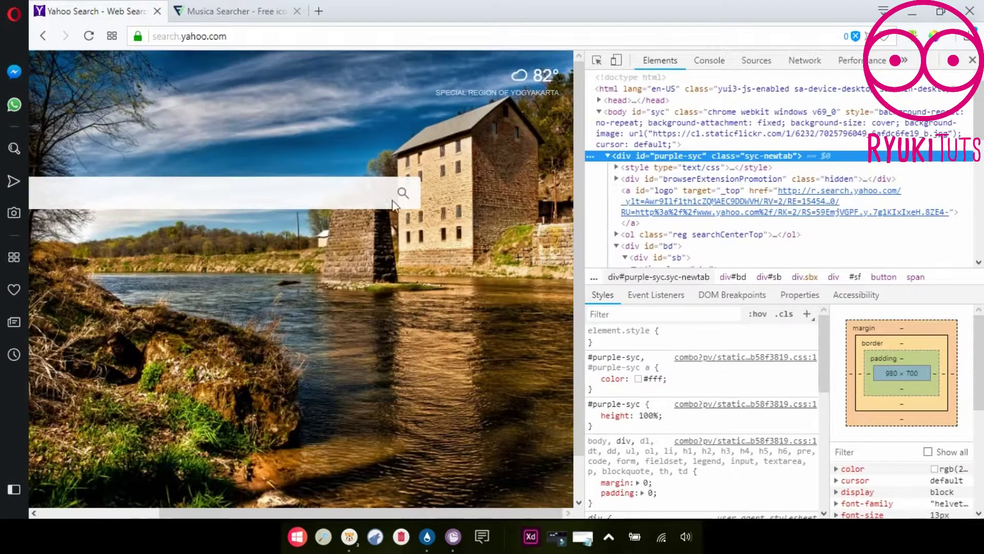
left_click(531, 536)
left_click(899, 111)
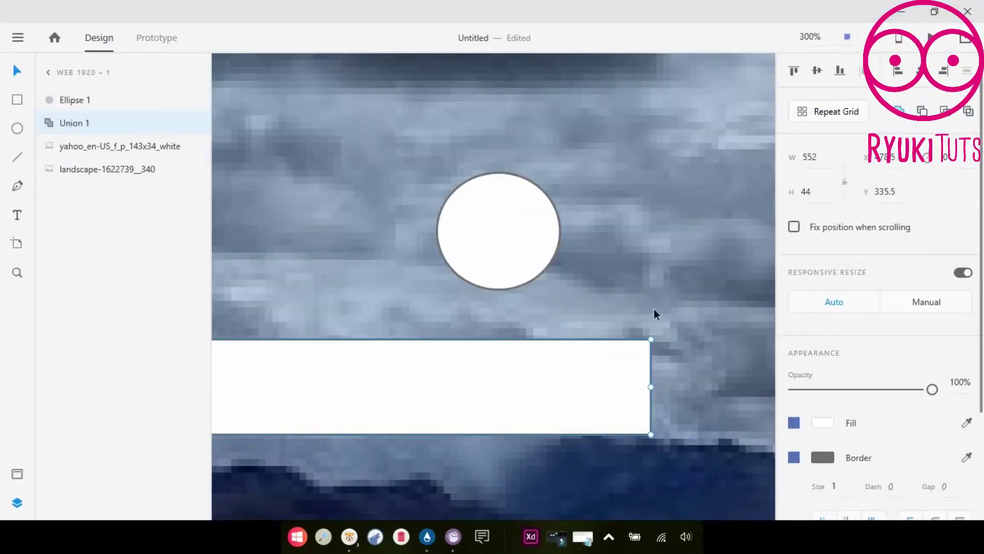
Step: Try to rearrange the merged search bar shape by sending it backward in the layer stack
right_click(587, 382)
mouse_move(680, 359)
left_click(835, 408)
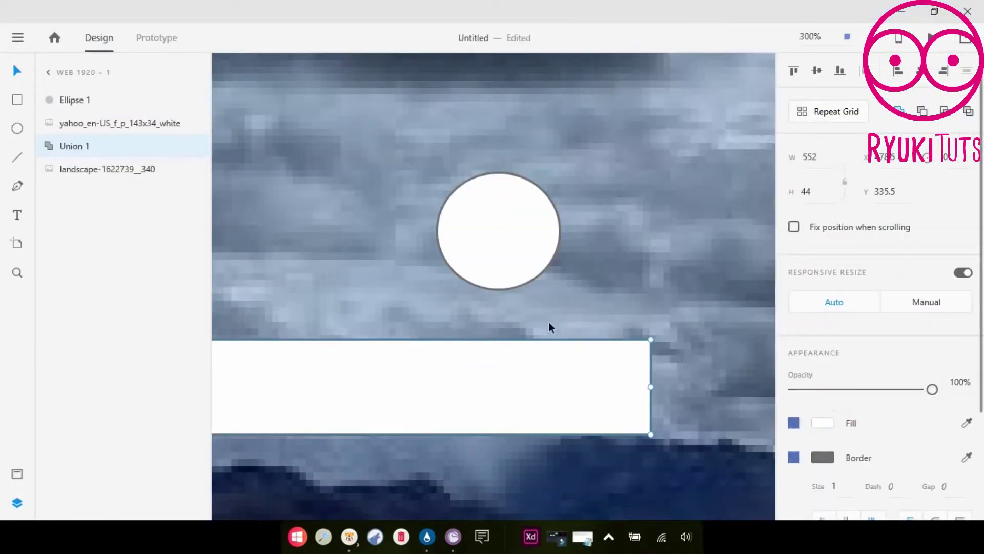
right_click(574, 366)
mouse_move(641, 360)
left_click(819, 404)
Step: Undo the reordering and the merge, and unite only the two white rectangles into one search bar shape
key("ctrl+z")
key("ctrl+z")
key("ctrl+z")
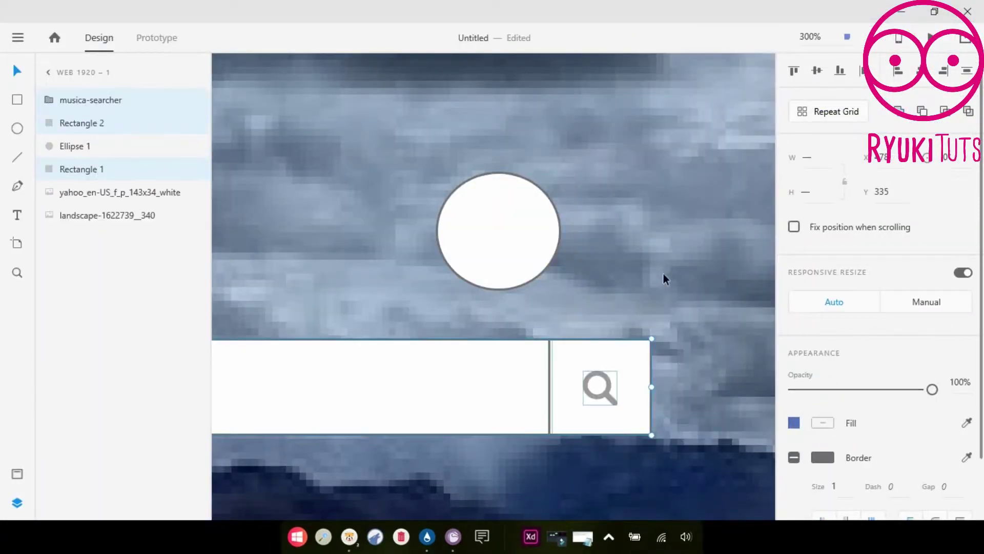
key("ctrl+alt+u")
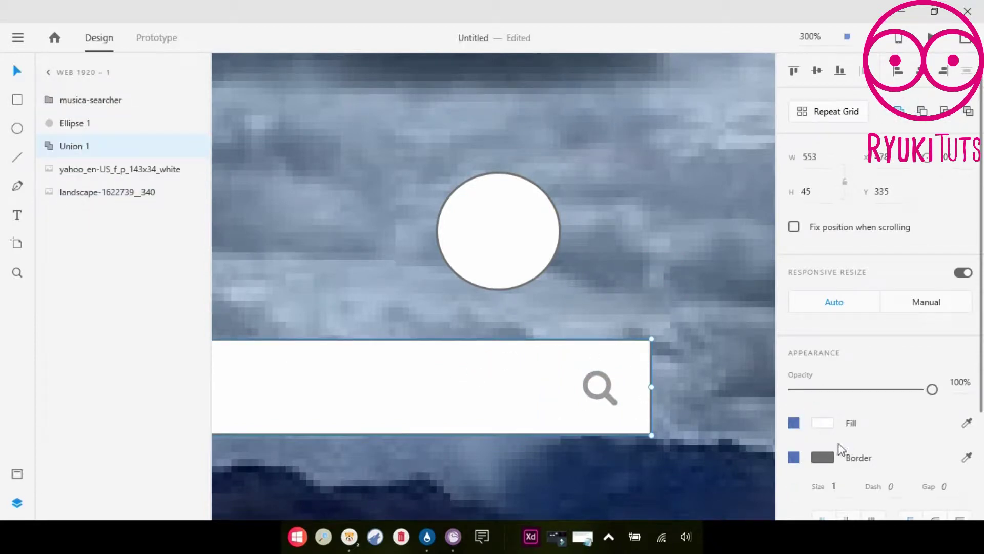
Step: Undo the union of the white rectangles and round the small rectangle's corners with a radius of 5
scroll(840, 449, "down", 3)
key("ctrl+z")
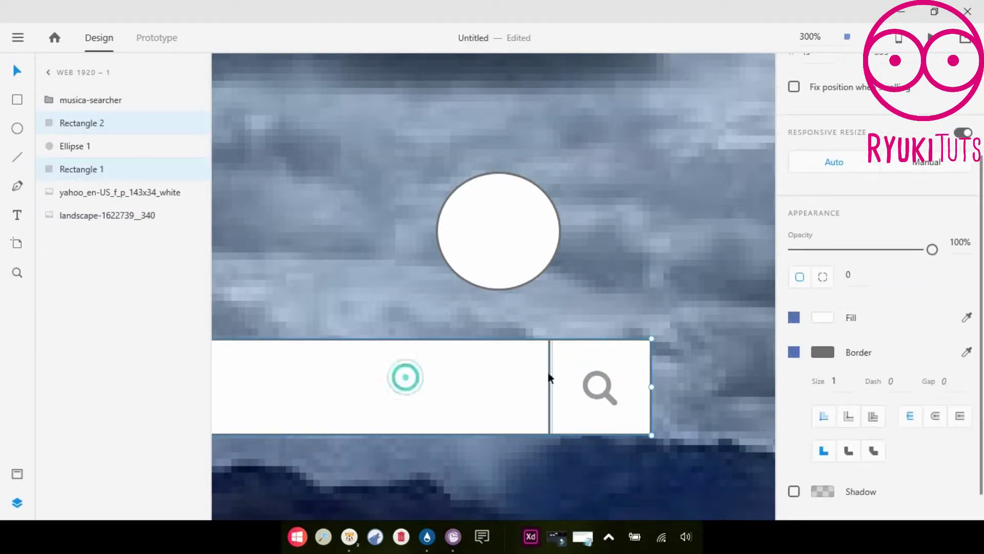
left_click(619, 347)
left_click(859, 347)
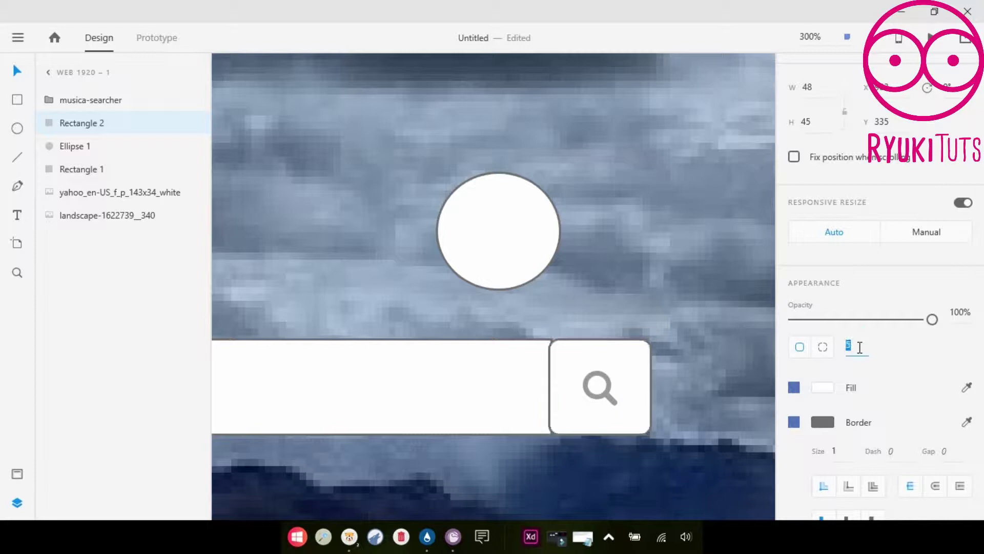
Step: Set individual corner radii on both rectangles: 5 on the outer corners and 0 on the corners where they adjoin
left_click(485, 396)
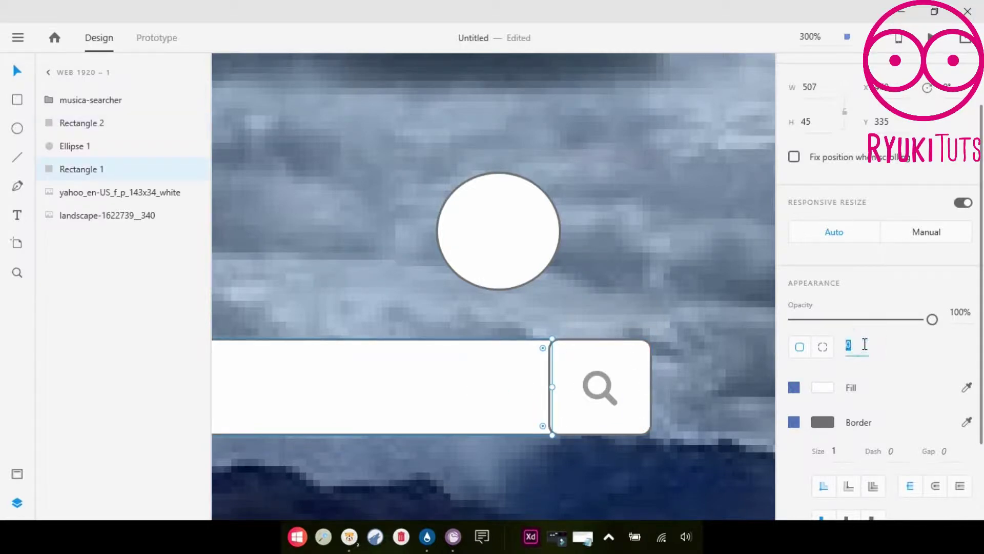
left_click(628, 399)
mouse_move(628, 390)
left_mouse_down()
mouse_move(610, 390)
mouse_move(627, 387)
left_mouse_up()
left_click(524, 374)
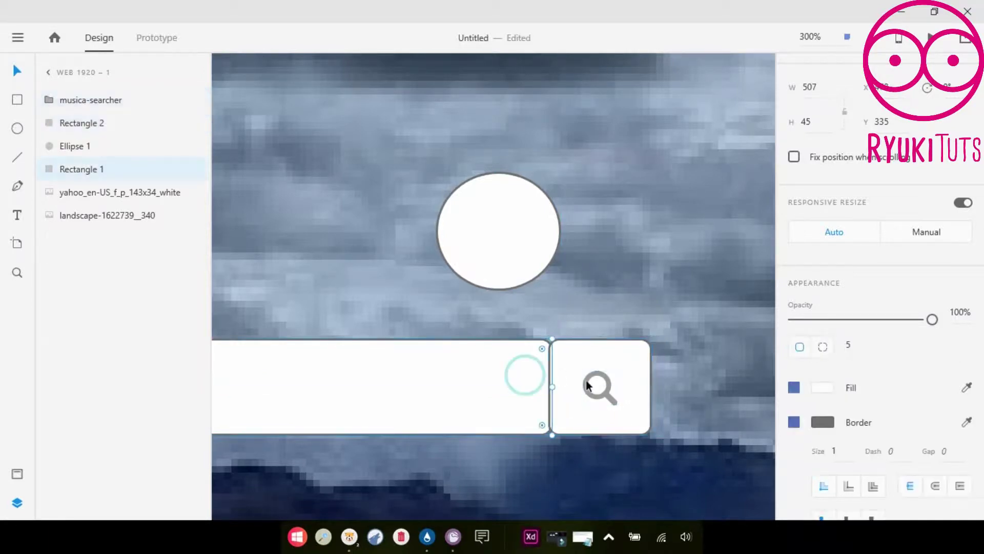
left_click(822, 347)
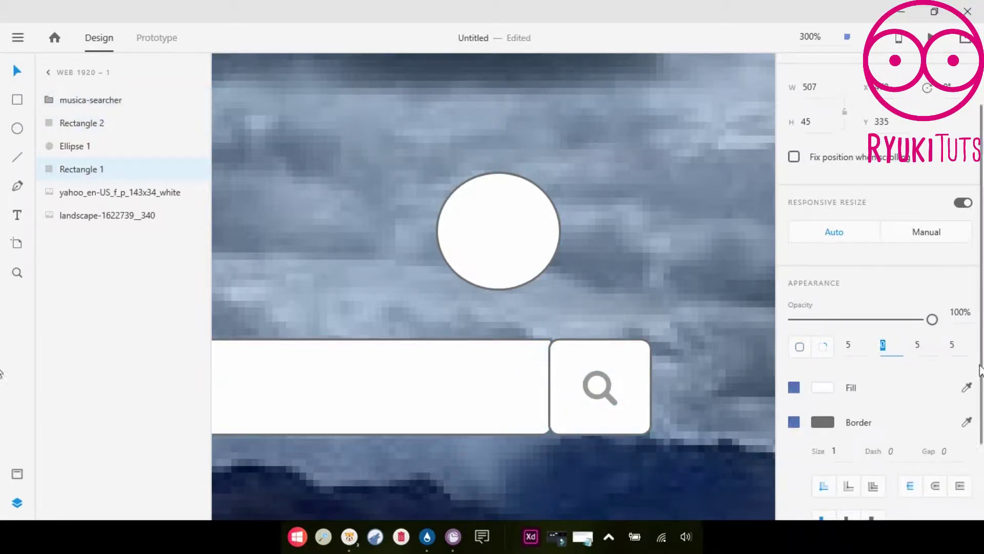
left_click(600, 392)
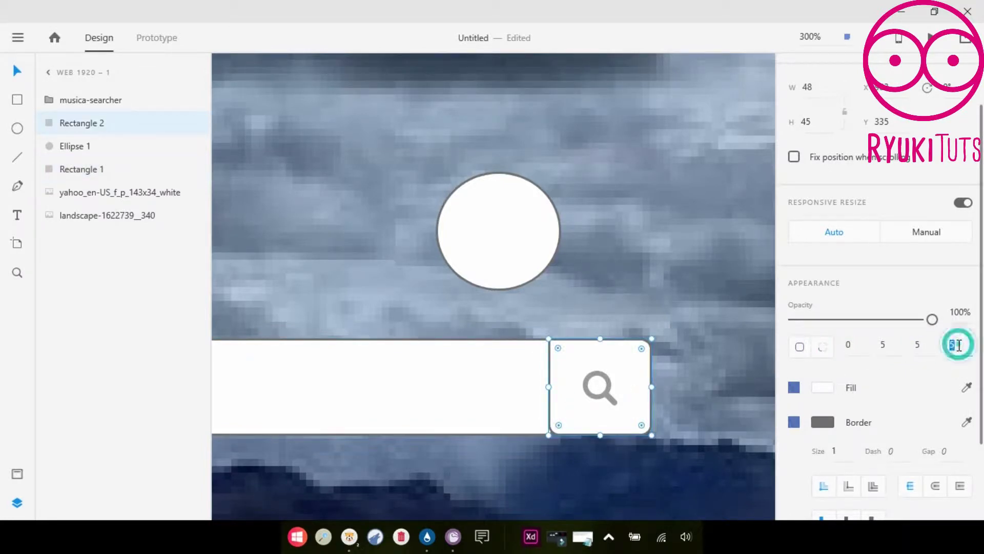
Step: Unite the long and small rectangles into one search bar shape and remove its border
left_click(487, 374)
left_click(568, 398, "shift")
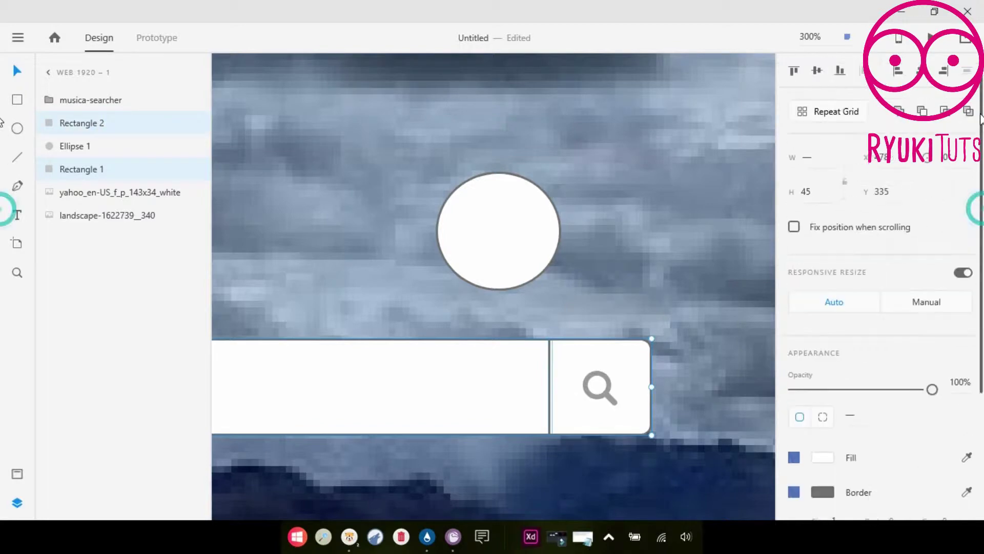
key("ctrl+alt+u")
left_click(794, 458)
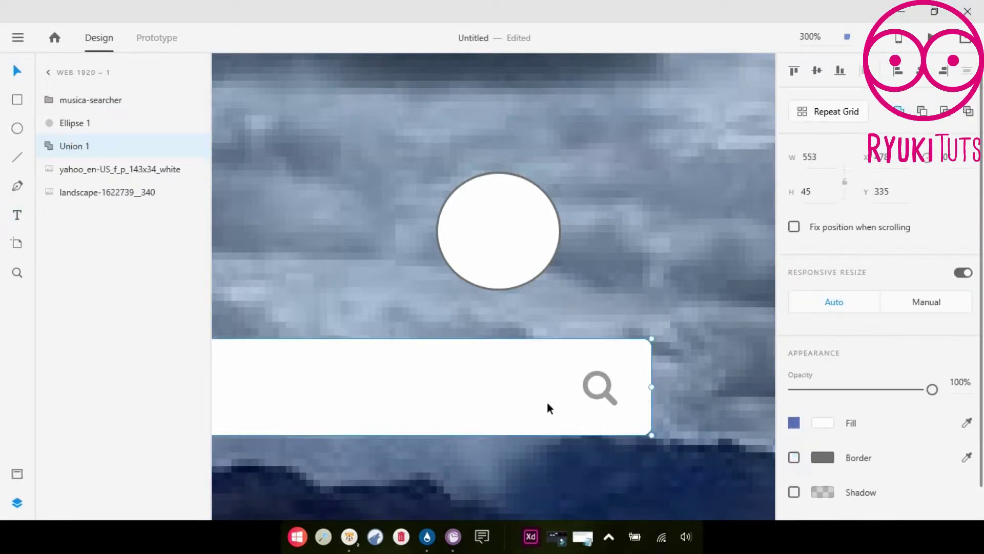
Step: Group the magnifier icon with the search bar shape and delete the leftover white circle above it
left_click(453, 536)
key("alt+Tab")
left_click(599, 392, "shift")
right_click(439, 384)
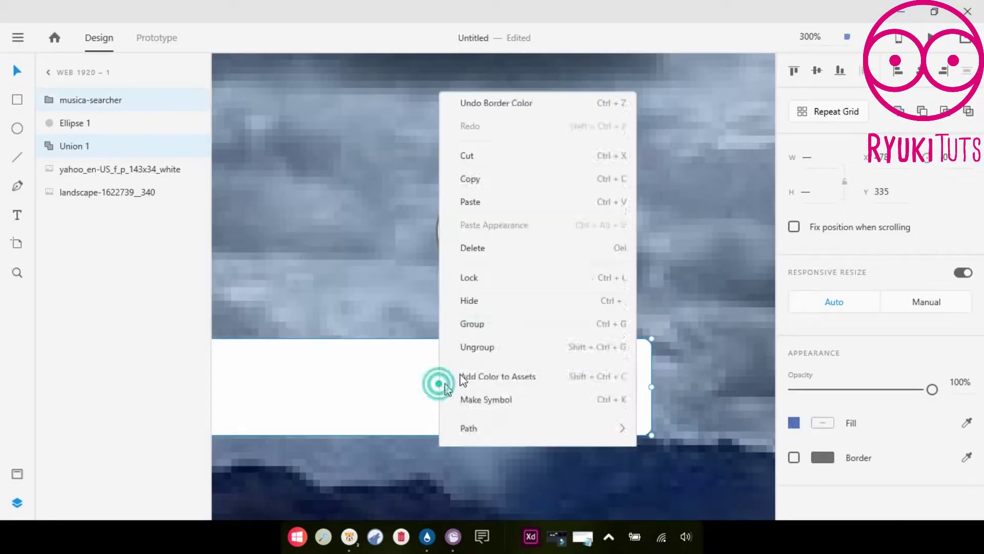
left_click(477, 234)
left_click(475, 258)
key("Delete")
Step: Center the grouped search bar vertically and horizontally on the artboard
scroll(473, 257, "down", 5)
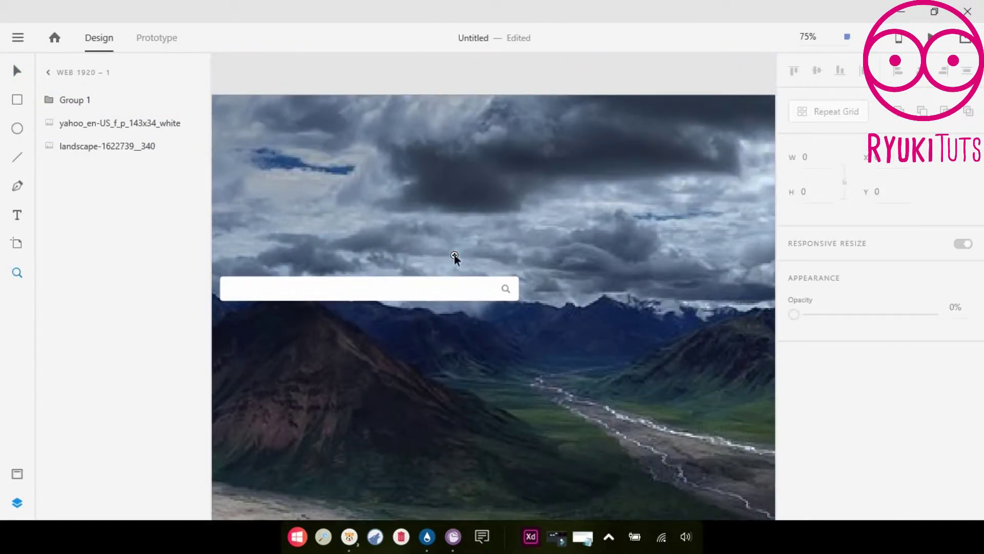
left_click(454, 287)
left_click(818, 71)
left_click(921, 71)
Step: Select the search bar together with the landscape image and align both by their centers
left_click(541, 237)
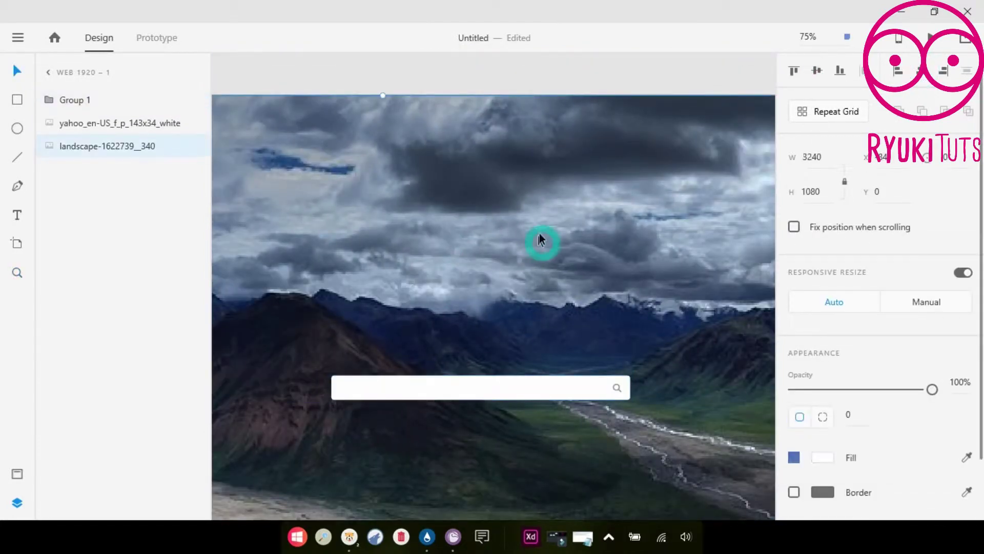
key("z")
key("ctrl+minus")
key("ctrl+minus")
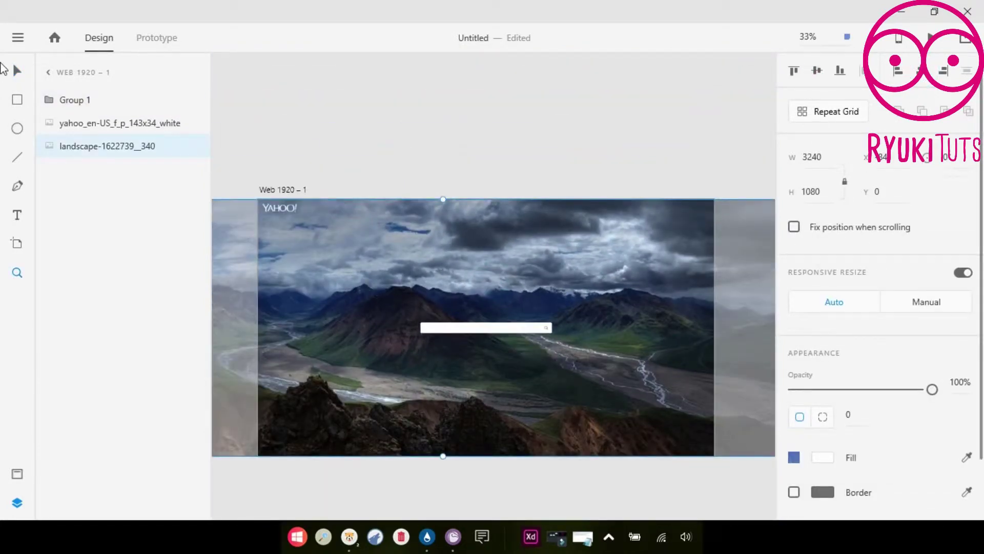
left_click(59, 74)
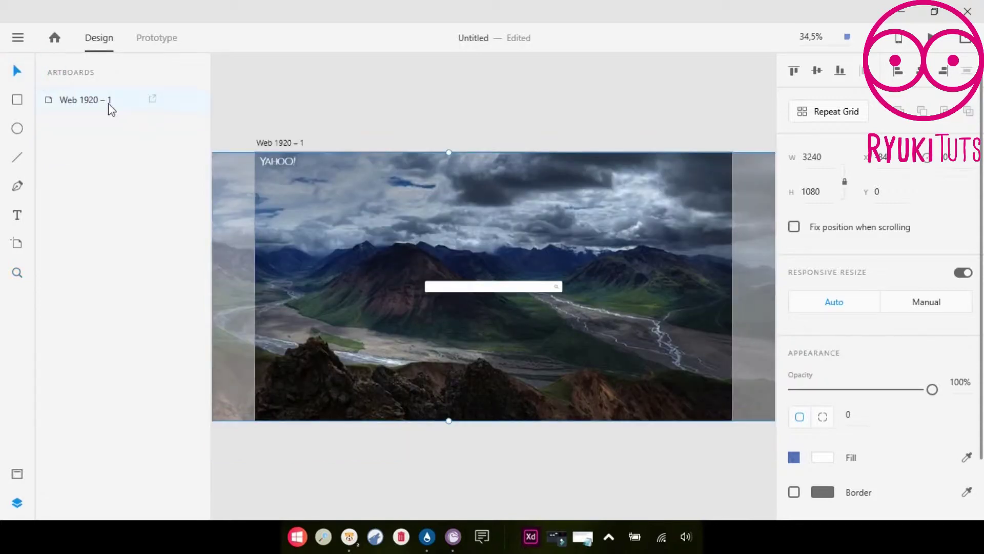
left_click(496, 286, "shift")
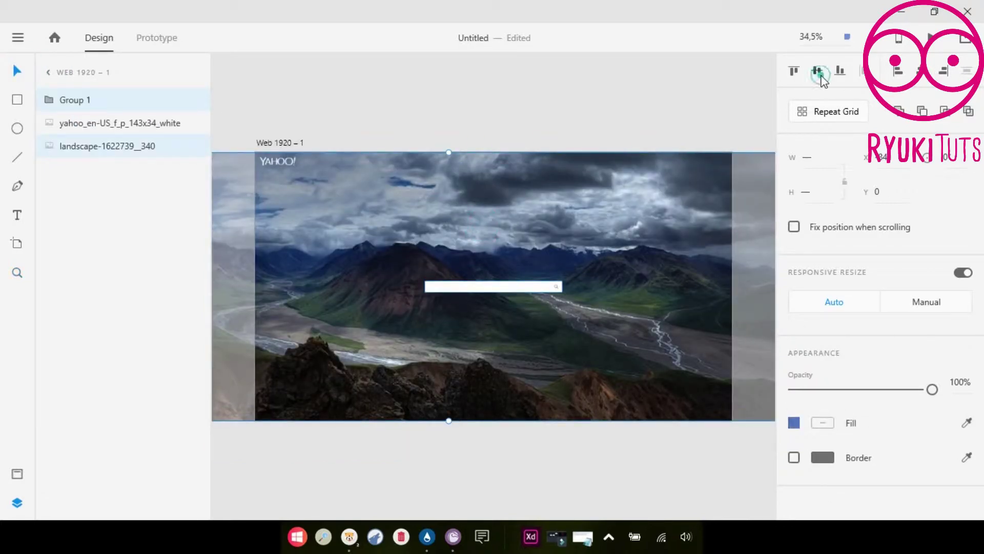
left_click(605, 456)
left_click(405, 323)
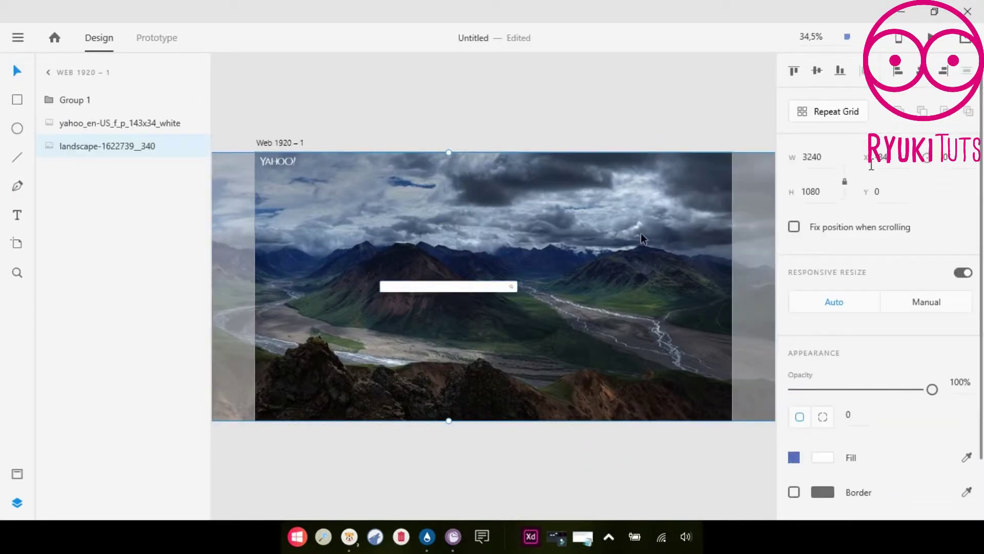
Step: Move the search bar up and slightly right to about Y 411, in front of the central mountain peak
right_click(621, 249)
mouse_move(680, 289)
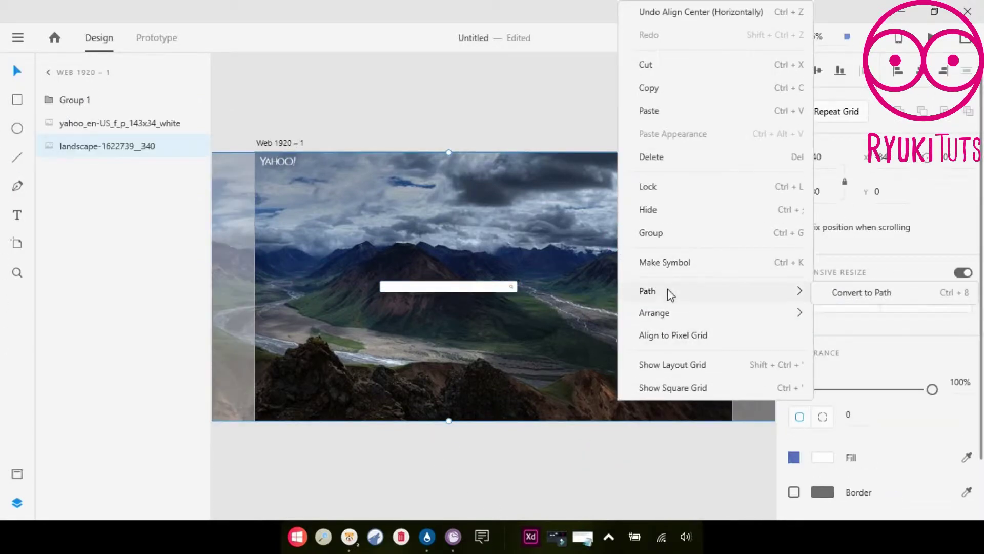
left_click(468, 288)
left_click_drag(467, 288, 477, 261)
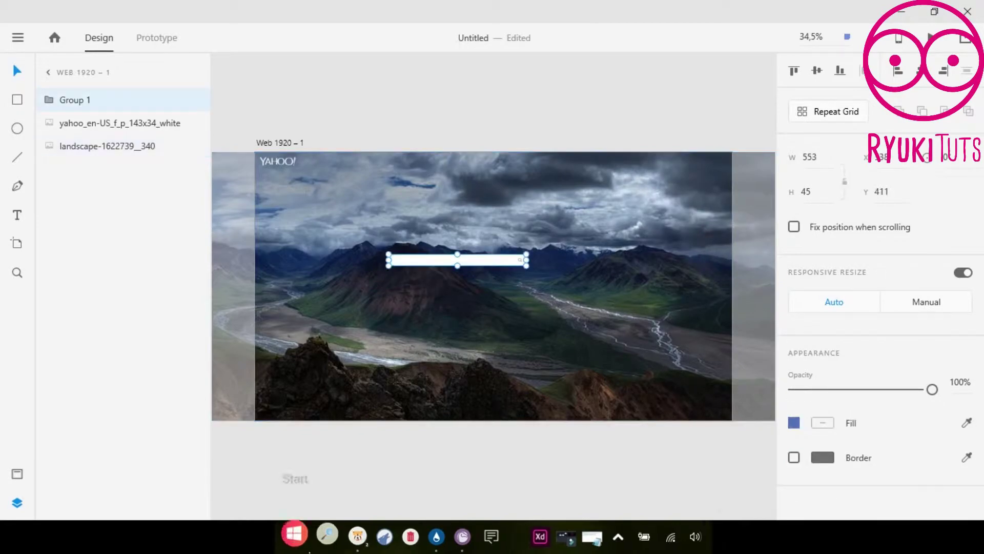
Step: Switch to the browser and close the developer tools to examine the full Yahoo search page layout
left_click(454, 536)
key("ctrl+shift+c")
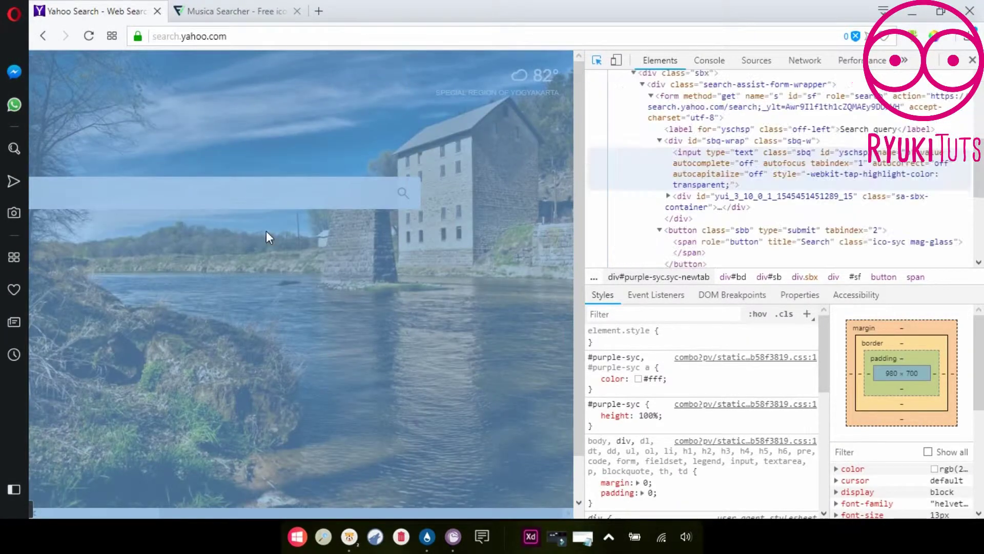
key("Escape")
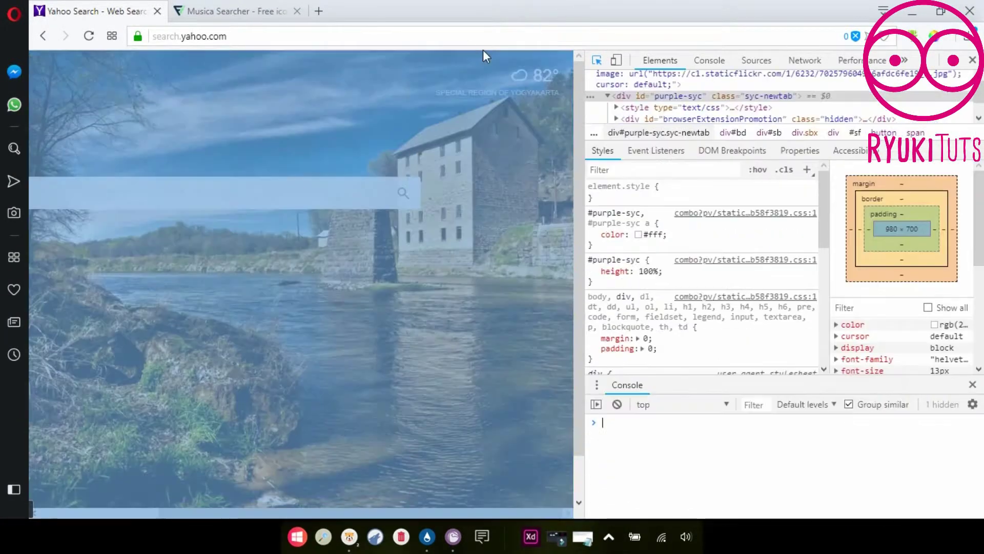
key("Escape")
left_click(973, 60)
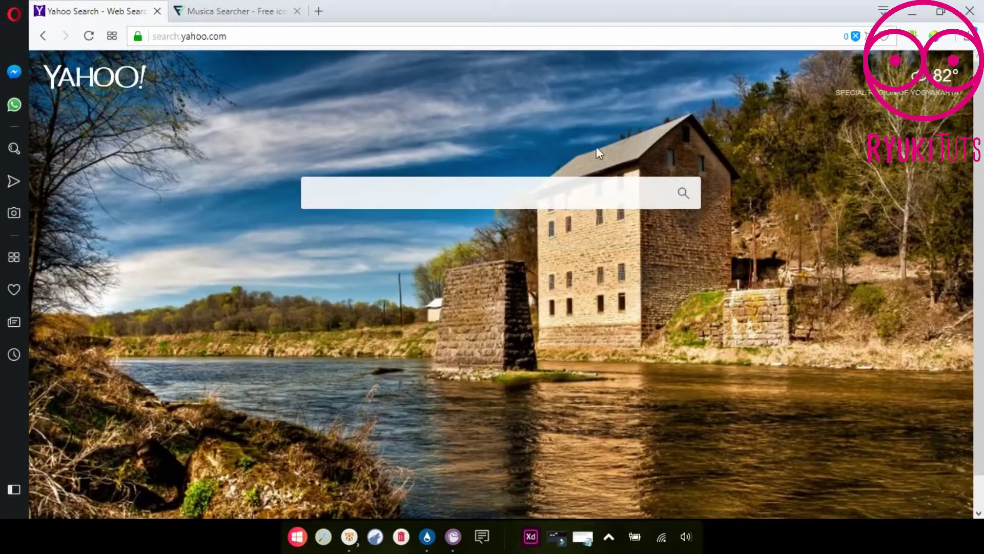
Step: Switch back to Adobe XD and draw two circles, the smaller about 156 × 156, and a rectangle about 362 × 105 above the artboard
mouse_move(559, 519)
left_click(528, 525)
left_click(20, 128)
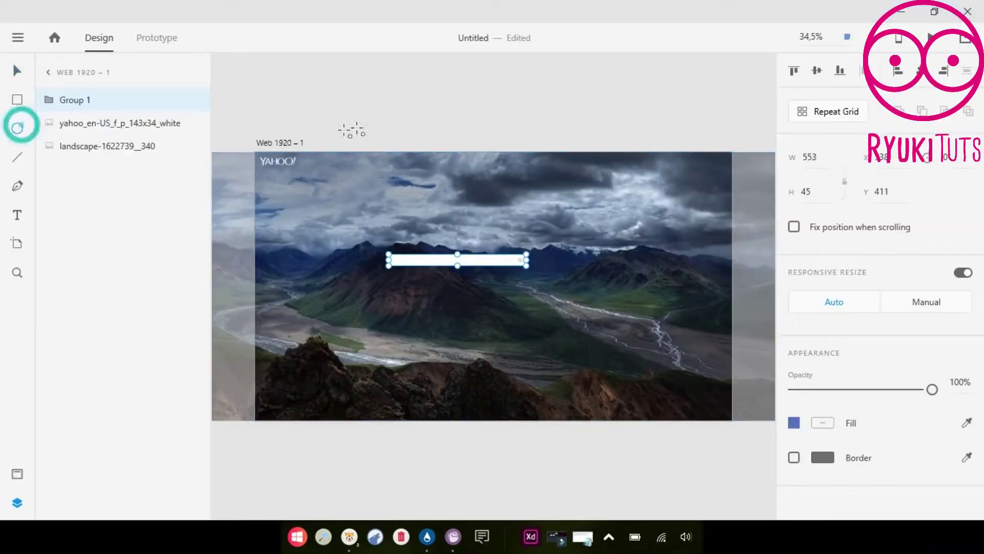
left_click_drag(371, 78, 450, 136)
left_click_drag(346, 89, 384, 127)
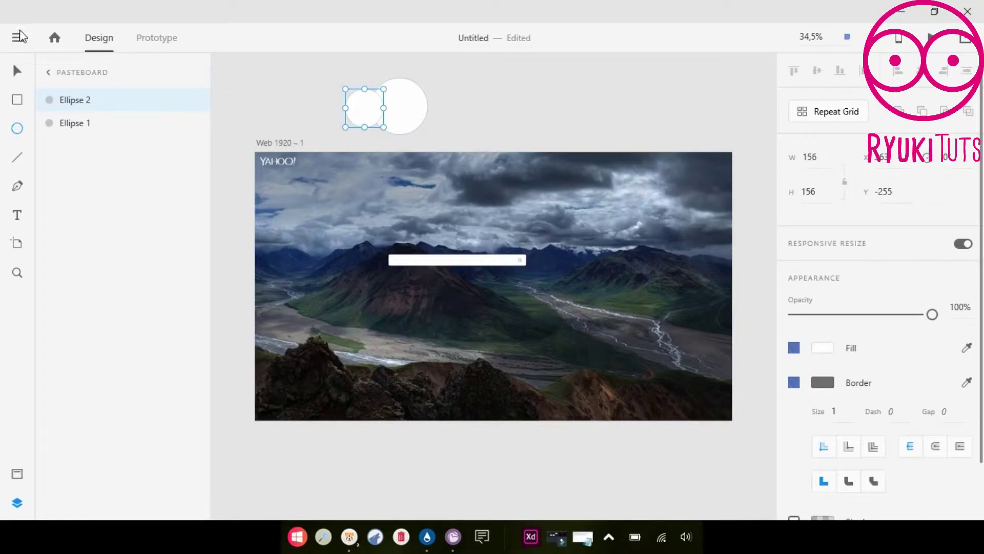
left_click_drag(469, 86, 506, 119)
Step: Arrange the large circle, the small circle and the rectangle into an overlapping cloud form above the artboard
left_click(18, 71)
left_click_drag(401, 106, 549, 74)
left_click_drag(376, 110, 445, 108)
left_click(489, 129)
left_click_drag(489, 133, 486, 102)
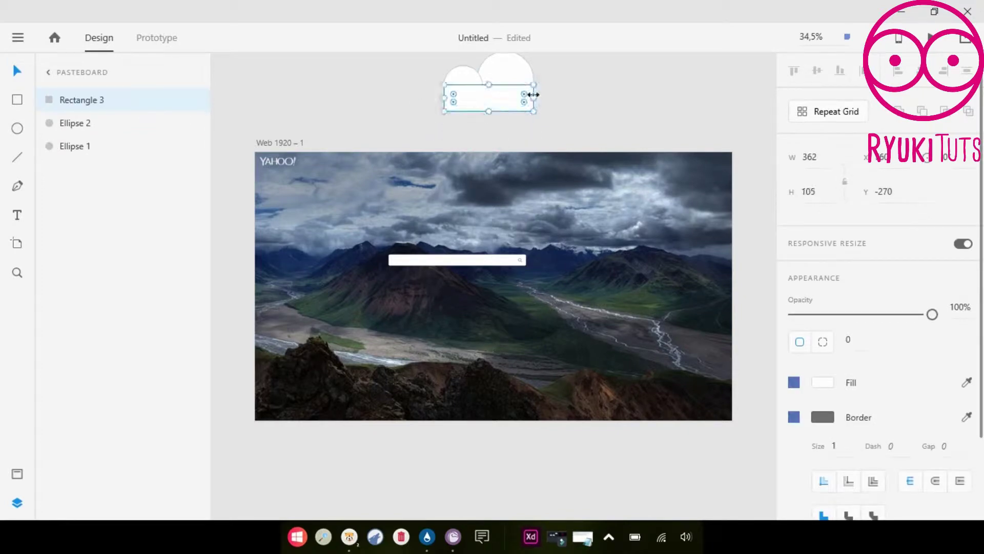
Step: Narrow the rectangle to a width of 316 and line its lower edge up with the base of the circles
left_click(558, 90)
mouse_move(508, 100)
left_mouse_down()
mouse_move(522, 100)
mouse_move(512, 89)
mouse_move(512, 98)
left_mouse_up()
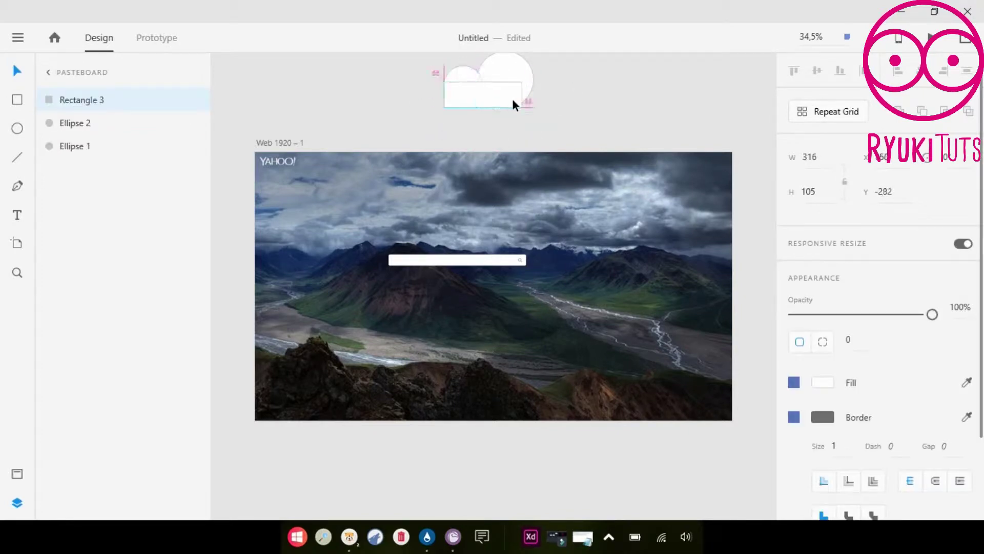
left_click(573, 99)
Step: Narrow the rectangle from both ends so its lower corners stay within the two circles
left_click(451, 533)
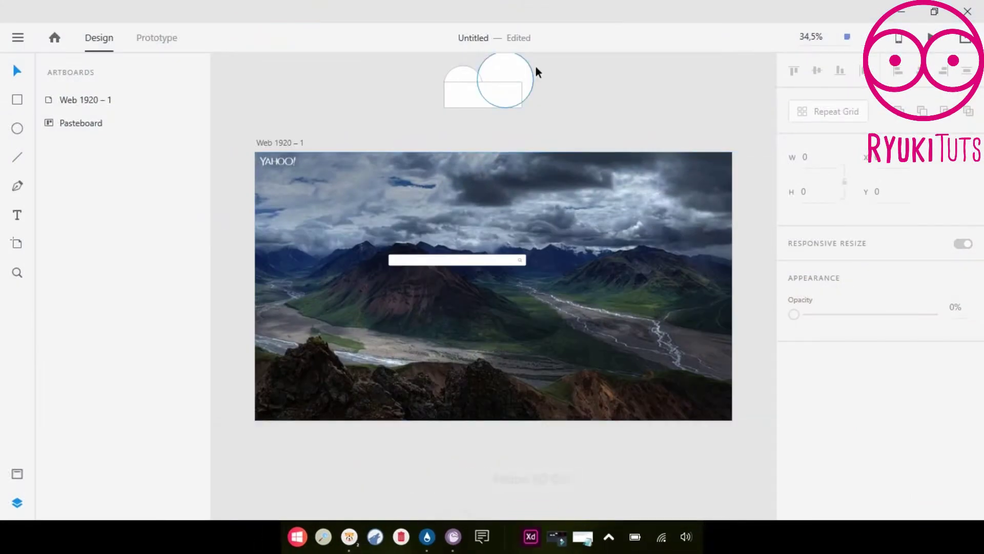
key("z")
left_click(505, 77)
left_click_drag(506, 75, 511, 303)
key("v")
left_click(505, 278)
left_click(487, 314)
left_click(431, 302)
left_click_drag(386, 308, 417, 318)
left_click(446, 312)
left_click(417, 377)
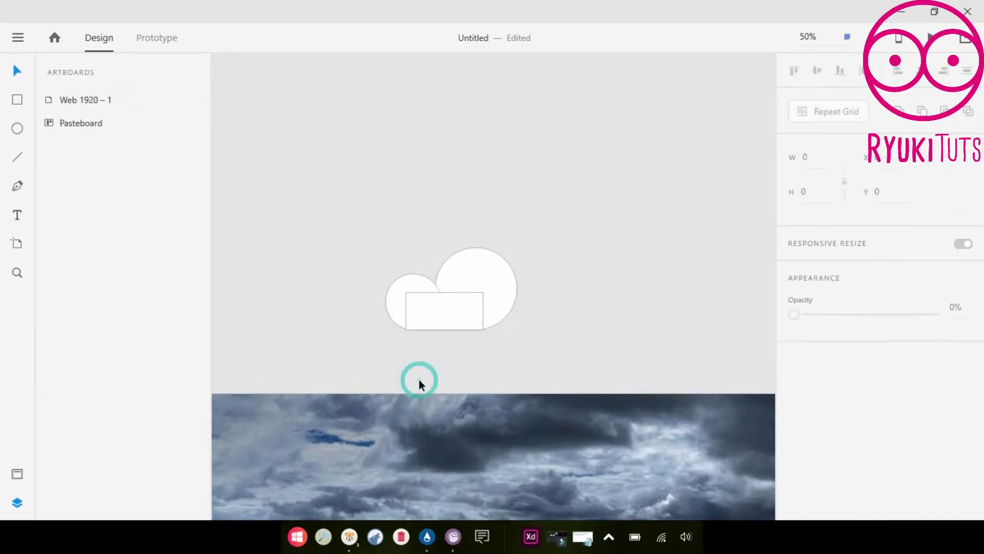
Step: Try to unite the two circles and the rectangle into one cloud shape
left_click(392, 299)
left_click(540, 329)
left_click_drag(447, 300, 405, 285)
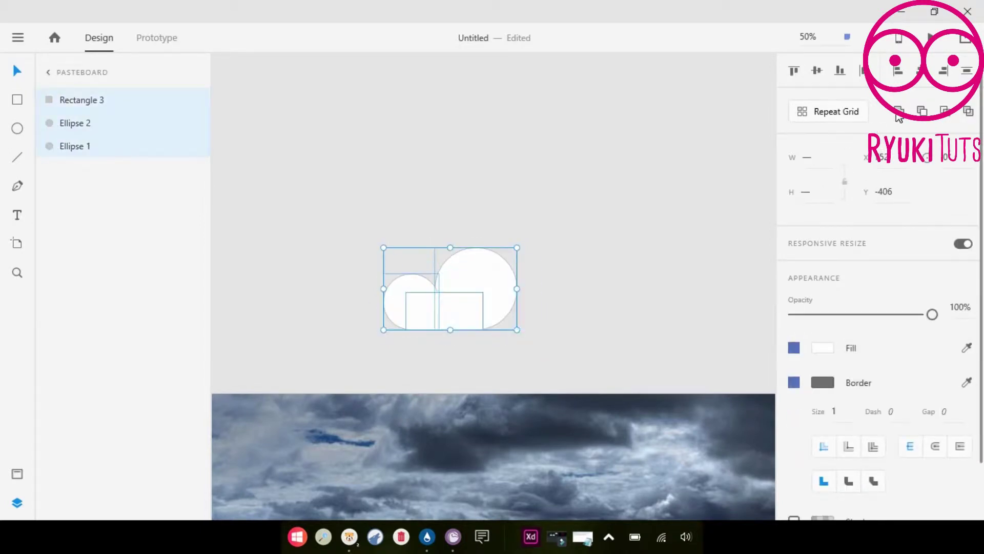
left_click(897, 112)
left_click(680, 189)
Step: Move the large circle to center on the rectangle's right edge and the small circle to center on its left edge
key("z")
left_click(463, 301)
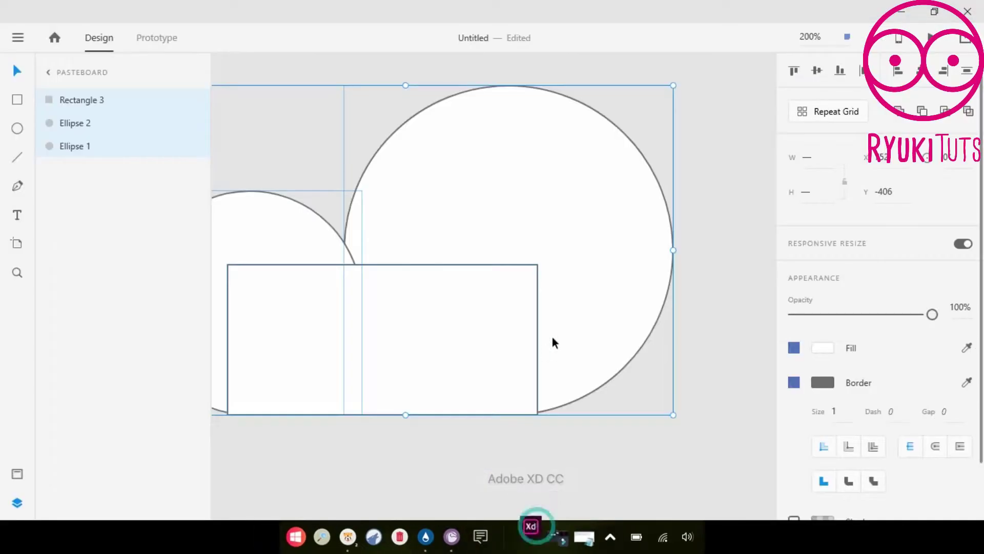
left_click_drag(553, 337, 593, 326)
left_click(567, 455)
left_click_drag(566, 294, 567, 291)
left_click(403, 479)
left_click_drag(556, 395, 580, 332)
left_click(474, 461)
left_click_drag(281, 217, 261, 214)
left_click(371, 463)
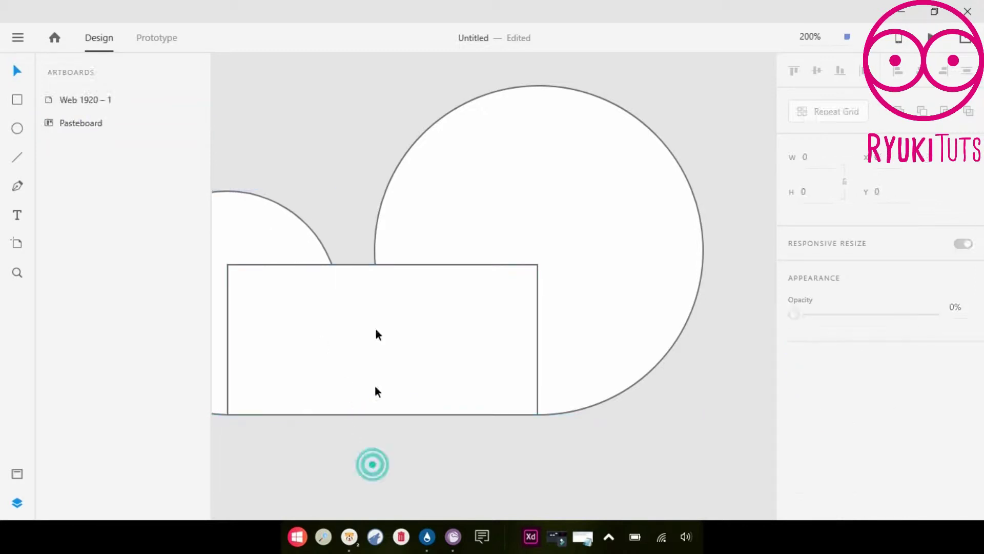
Step: Enlarge the large circle and recenter it on the rectangle's right edge, keeping its base level with the rectangle
left_click(374, 246)
left_click_drag(373, 84, 325, 37)
left_click_drag(576, 239, 596, 239)
Step: Enlarge the small circle until it overlaps the large one and recenter it on the rectangle's left edge
left_click(278, 249)
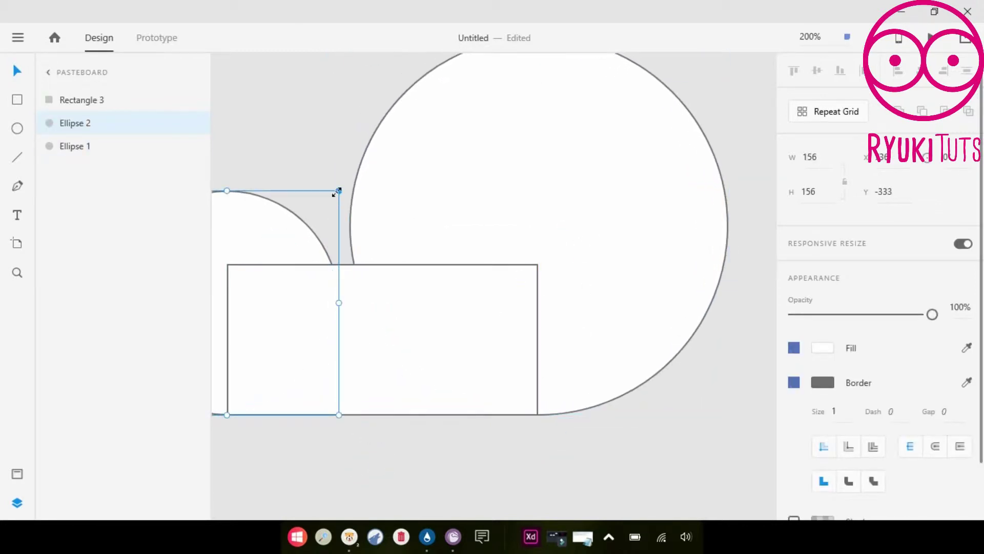
left_click_drag(336, 192, 376, 152)
left_click_drag(352, 229, 335, 230)
left_click_drag(361, 146, 412, 75)
left_click_drag(352, 190, 327, 188)
Step: Unite the two enlarged circles and the rectangle into a single cloud shape
key("ctrl+a")
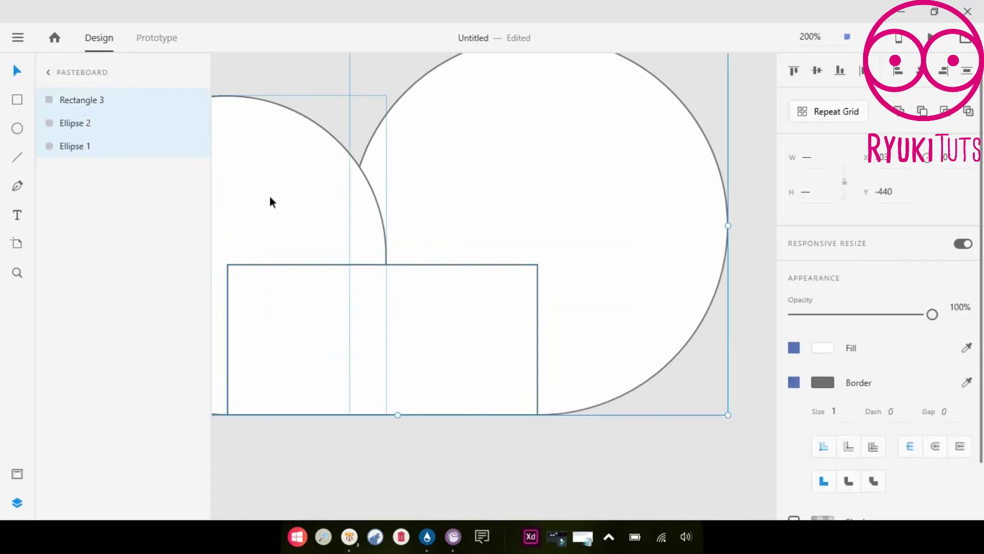
left_click(900, 112)
key("z")
left_click(510, 244)
left_click(506, 244, "alt")
left_click(506, 244, "alt")
key("v")
left_click(521, 392)
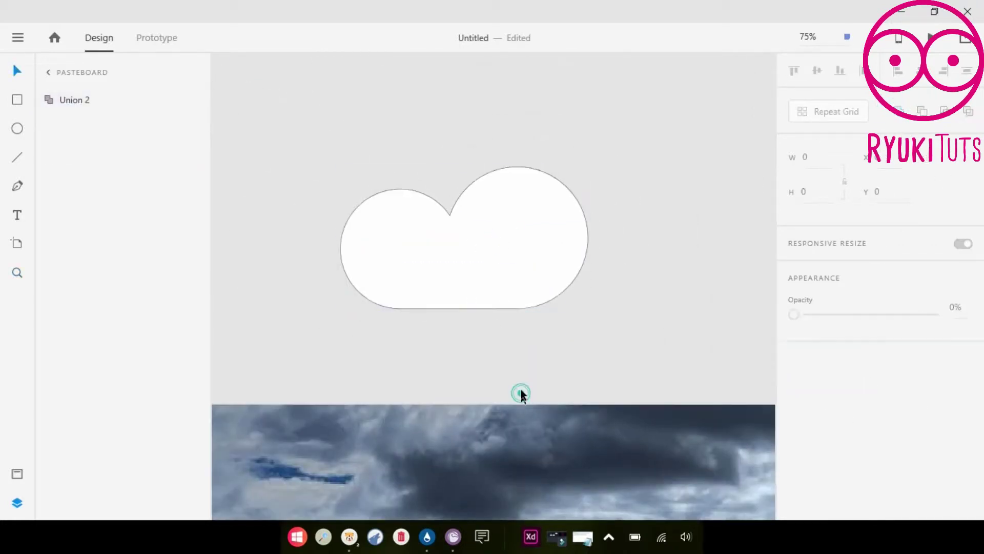
Step: Remove the cloud's fill and set its border color to white #FFFFFF
key("ctrl+a")
left_click(795, 348)
left_click(822, 382)
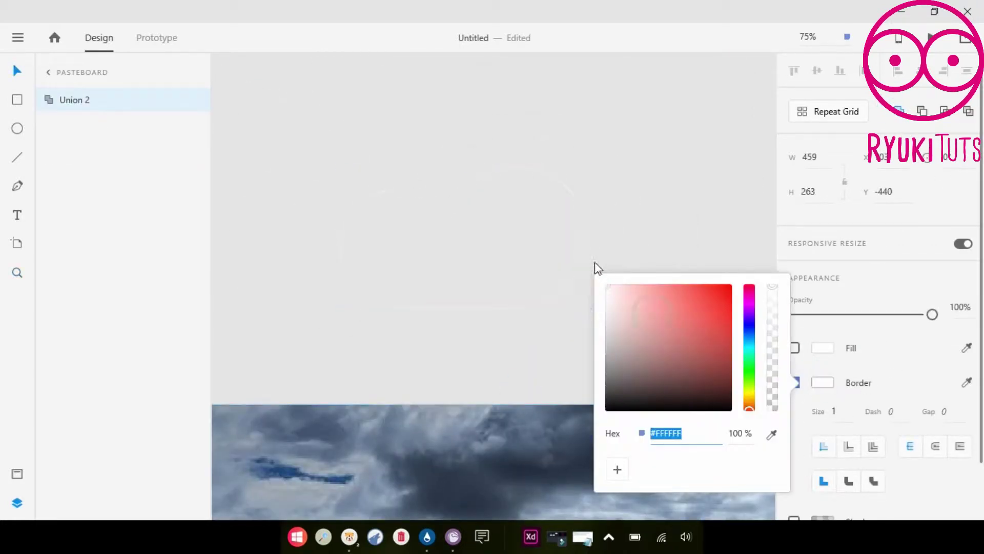
Step: Thicken the cloud's white border to a size of about 16
left_click_drag(852, 410, 827, 376)
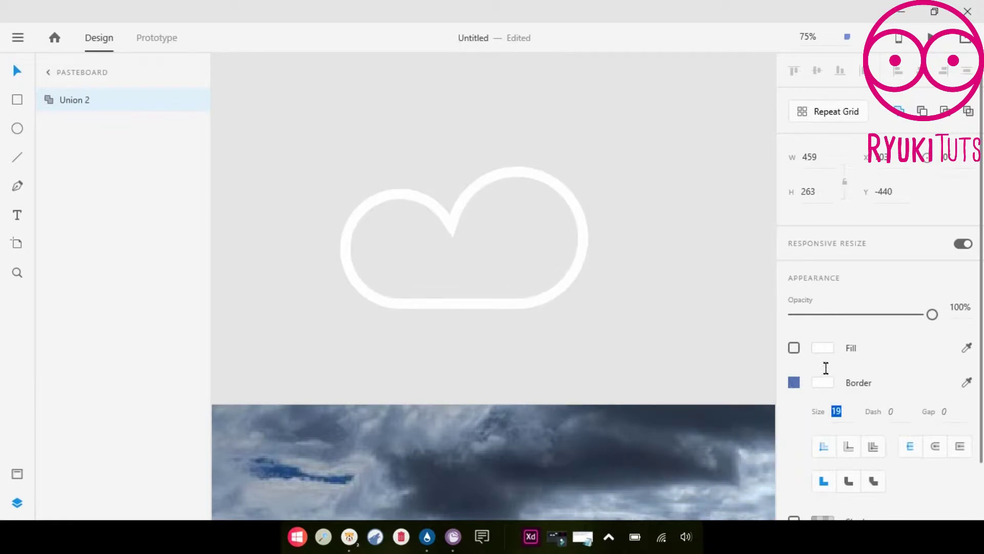
key("Down")
key("Down")
key("Down")
left_click(656, 244)
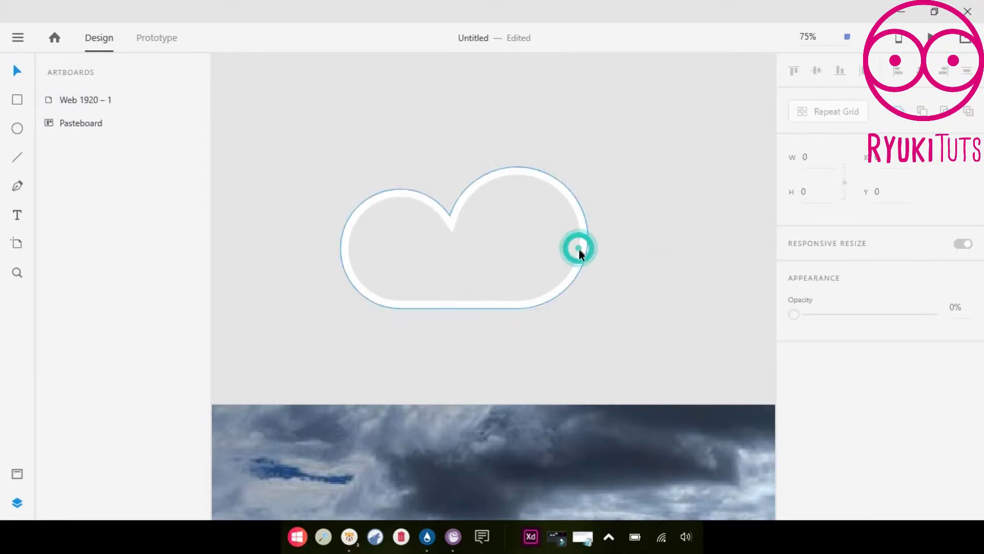
Step: Move the outlined cloud from the pasteboard onto the sky at the top of the landscape image
left_click(580, 248)
right_click(585, 254)
left_click(612, 89)
left_click_drag(542, 305, 679, 533)
left_click(605, 353)
Step: Switch to the browser and inspect the cloud weather icon on the Yahoo search page for its dimensions
left_click(454, 537)
right_click(909, 123)
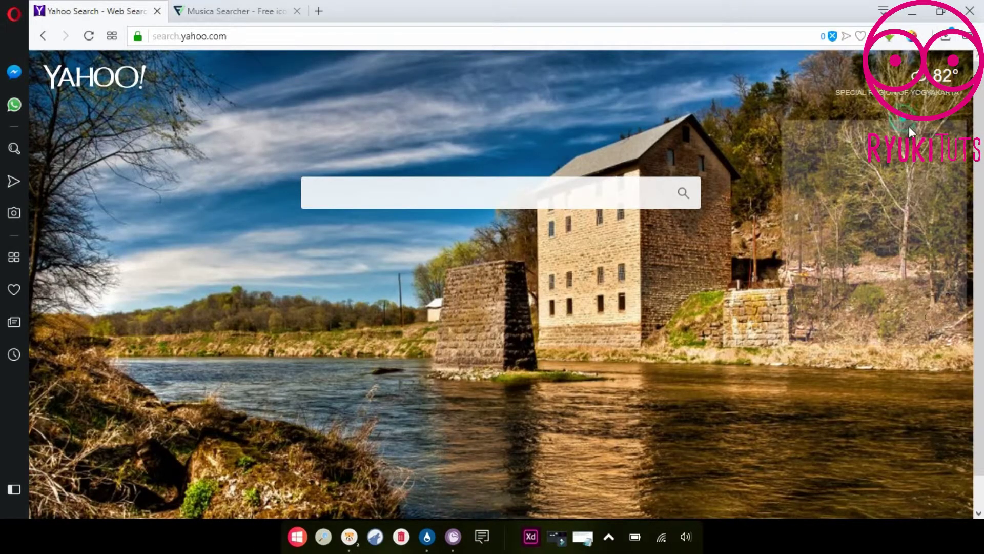
left_click(859, 334)
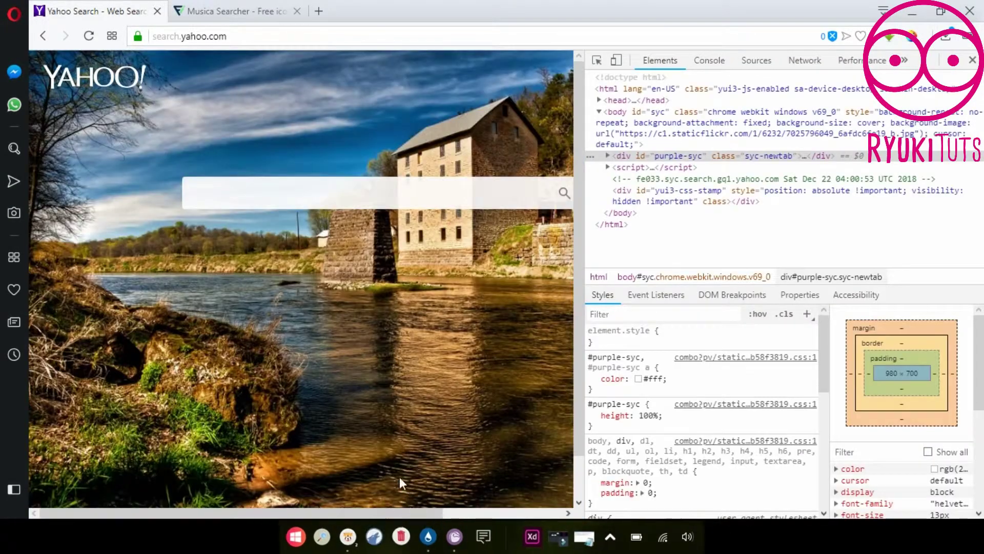
left_click(596, 60)
left_click(521, 78)
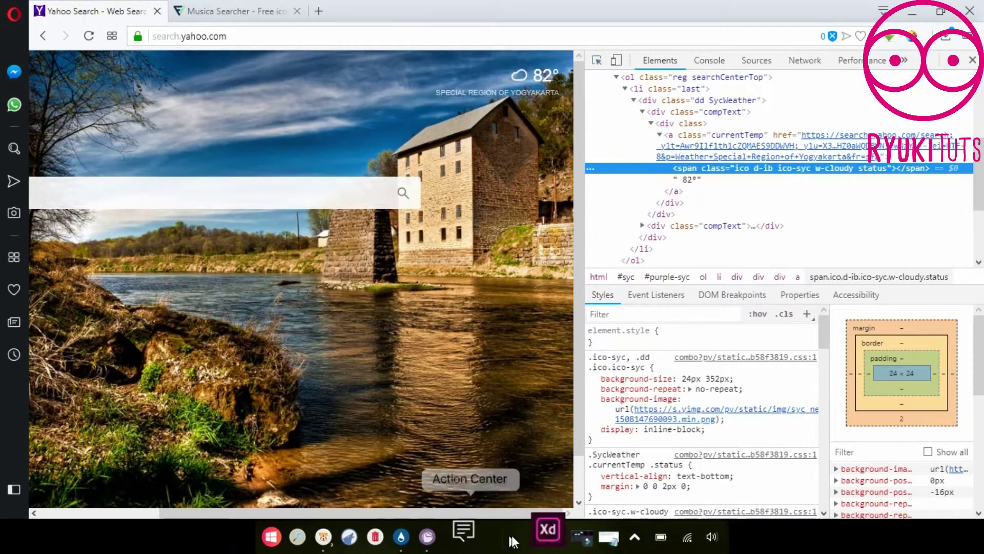
Step: Return to Adobe XD, try resizing the cloud to 24 by 24, and move it down into the sky
left_click(531, 536)
left_click(691, 426)
left_click(810, 157)
type("24")
key("Tab")
type("24")
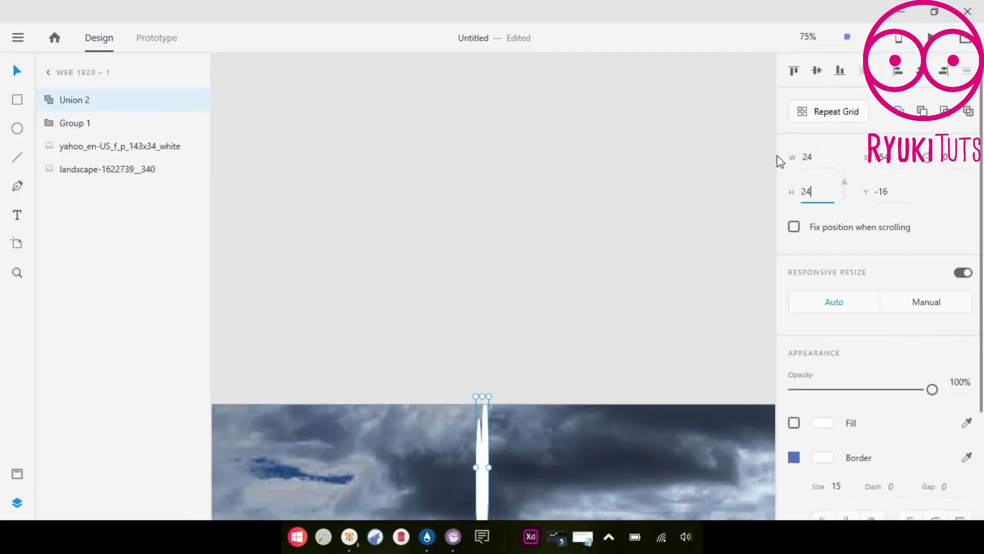
key("Return")
left_click(473, 297)
left_click_drag(482, 403, 583, 445)
Step: Try reducing the small cloud's border size to 1
key("z")
left_click(584, 444)
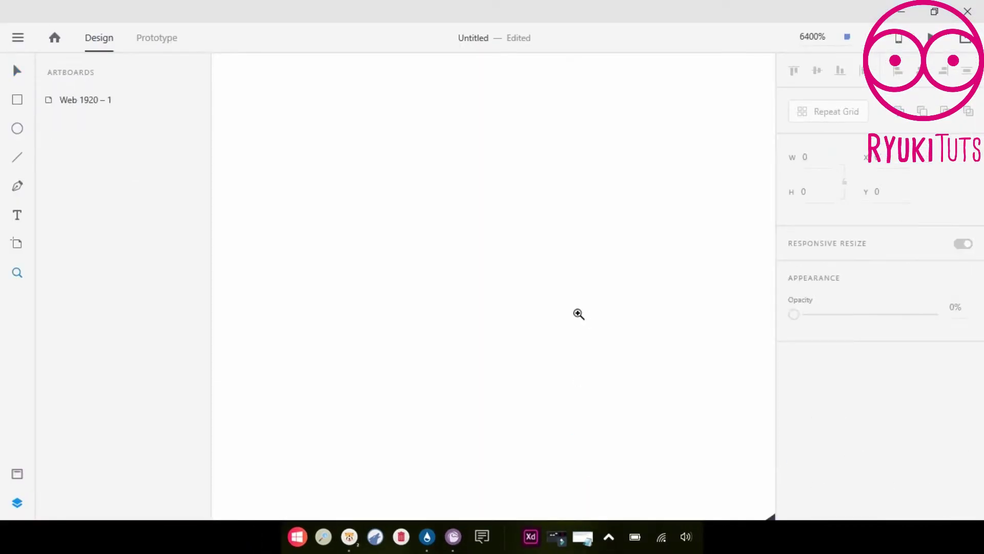
left_click(578, 312, "alt")
left_click(578, 308, "alt")
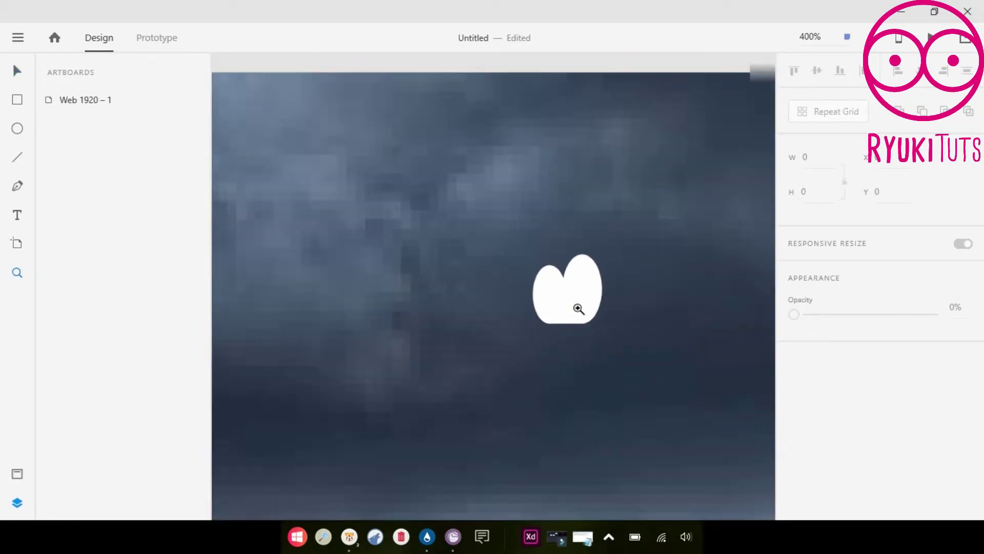
key("v")
left_click(576, 305)
left_click(846, 483)
key("Down")
key("Down")
key("Down")
key("Down")
key("Down")
key("Down")
key("Down")
key("Down")
key("Down")
key("Down")
key("Down")
key("Down")
key("Down")
key("Down")
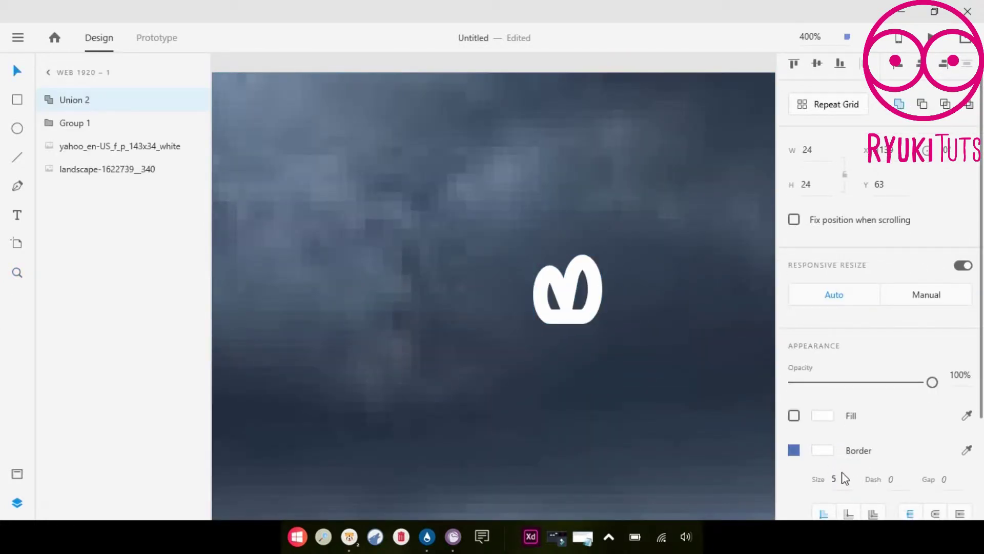
key("Up")
left_click(680, 301)
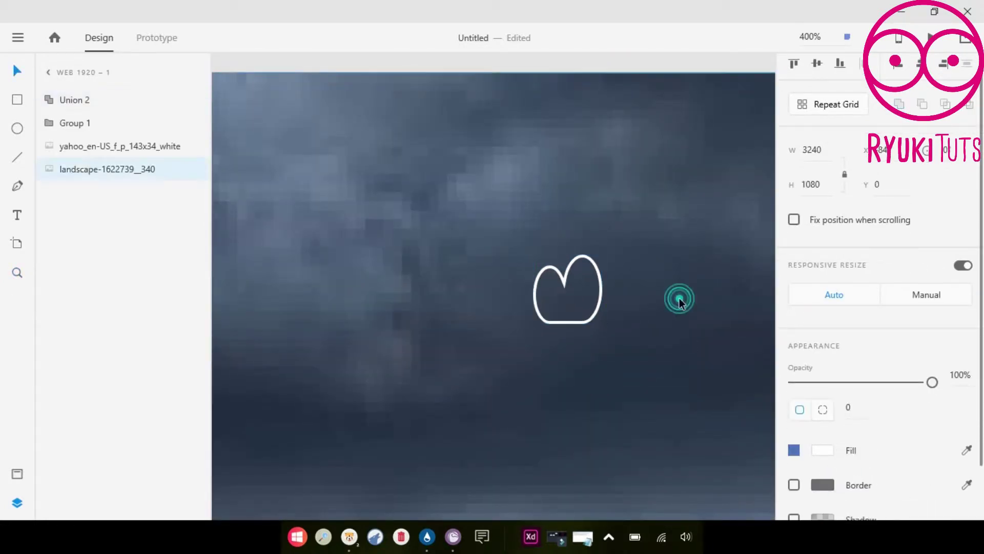
Step: Try moving the small cloud to the image's upper-right corner and enlarging it
left_click(597, 307)
scroll(655, 295, "down", 5)
left_click(716, 263)
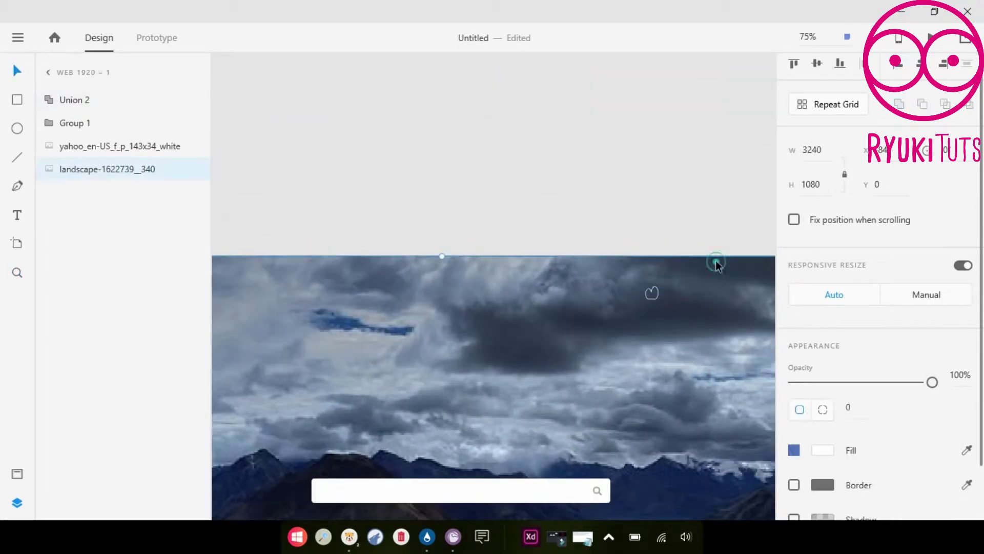
left_click_drag(651, 297, 744, 276)
key("Escape")
left_click_drag(710, 322, 371, 297)
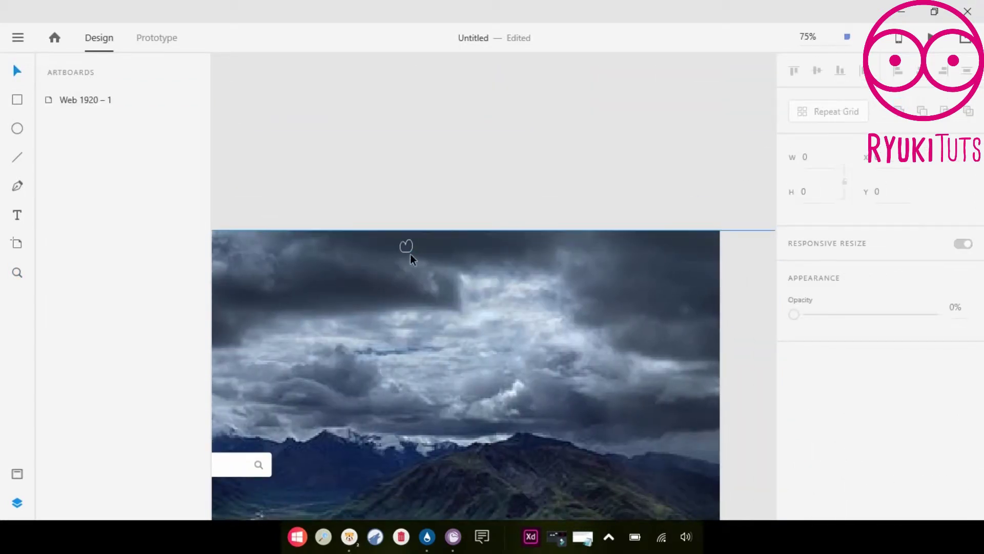
left_click_drag(410, 254, 649, 253)
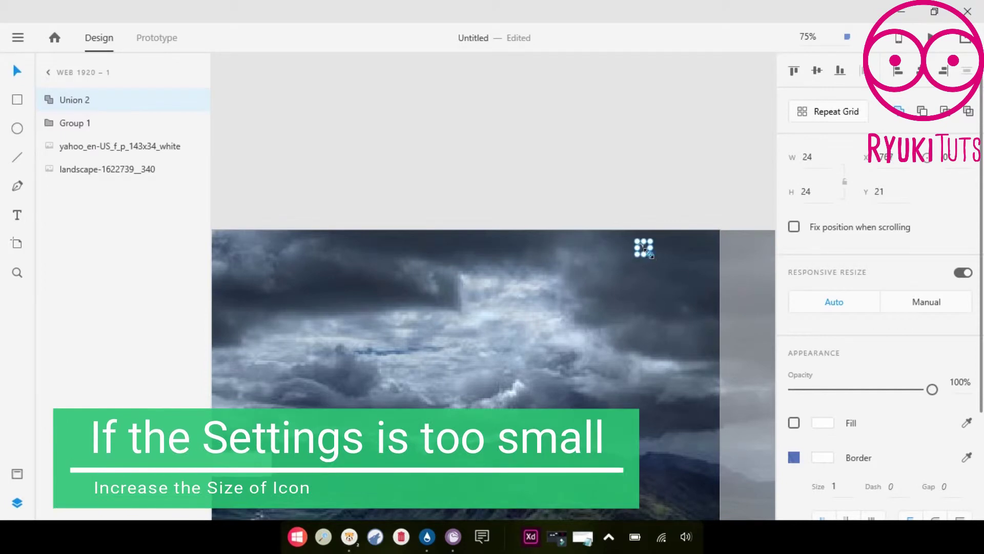
left_click(822, 162)
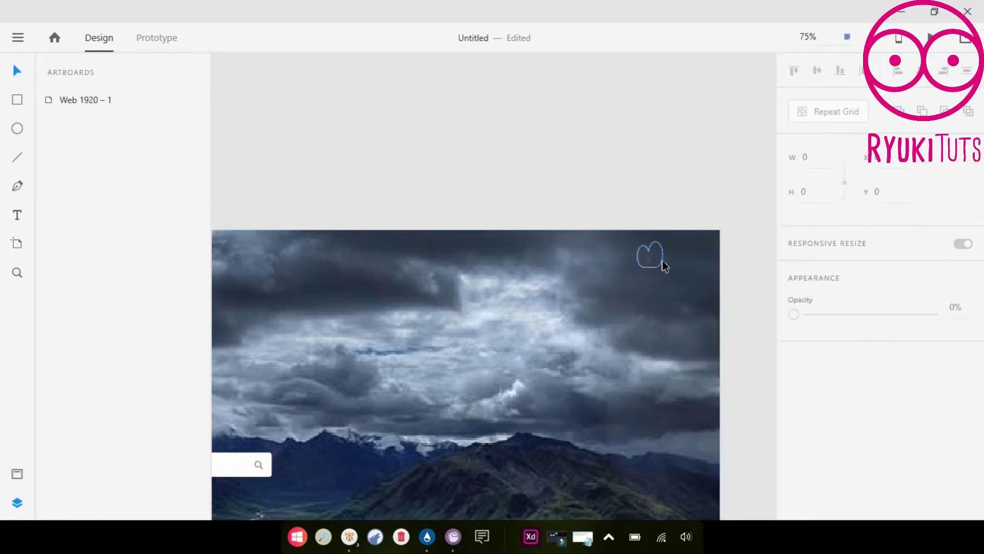
Step: Undo the cloud's moves, border reduction and size changes back to the large outlined version
key("ctrl+z")
key("ctrl+z")
key("ctrl+z")
key("ctrl+z")
key("ctrl+z")
key("ctrl+z")
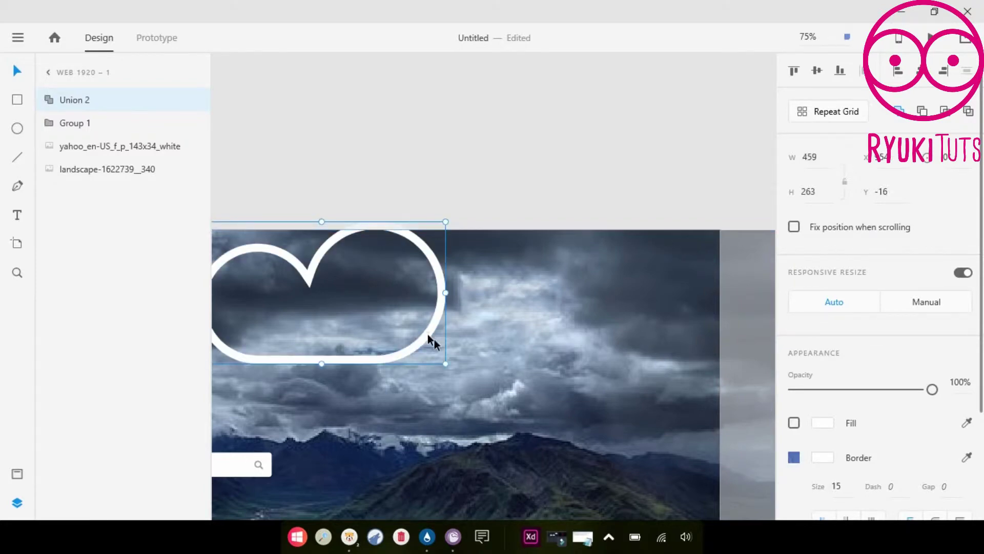
Step: Try converting the repositioned large cloud to a path and scaling it down, and undo both changes
left_click_drag(429, 334, 597, 371)
right_click(594, 377)
mouse_move(688, 346)
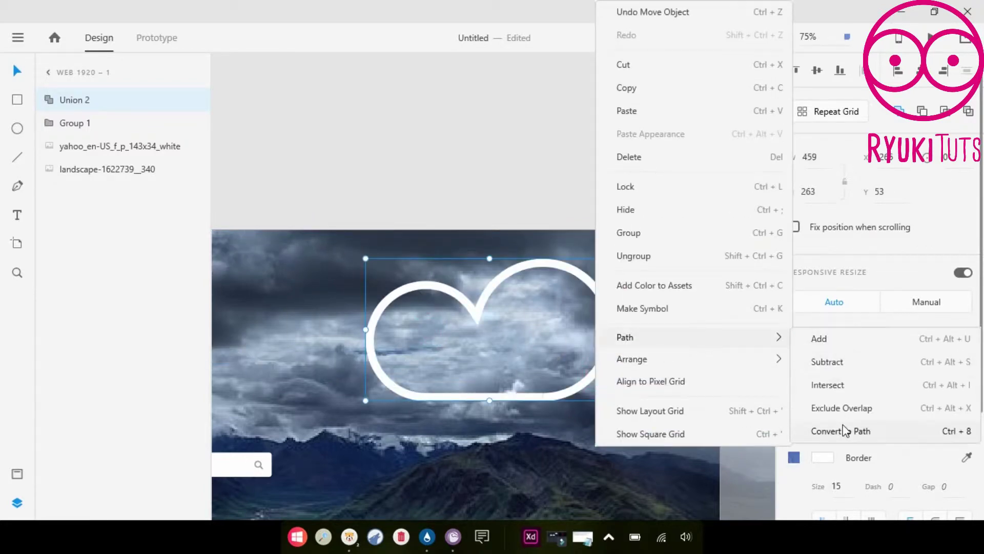
left_click(844, 429)
left_click_drag(614, 401, 420, 279)
key("ctrl+z")
key("ctrl+z")
Step: Scale the large cloud down to about 126 by 72 and set its border size to 6
left_click_drag(614, 403, 433, 298)
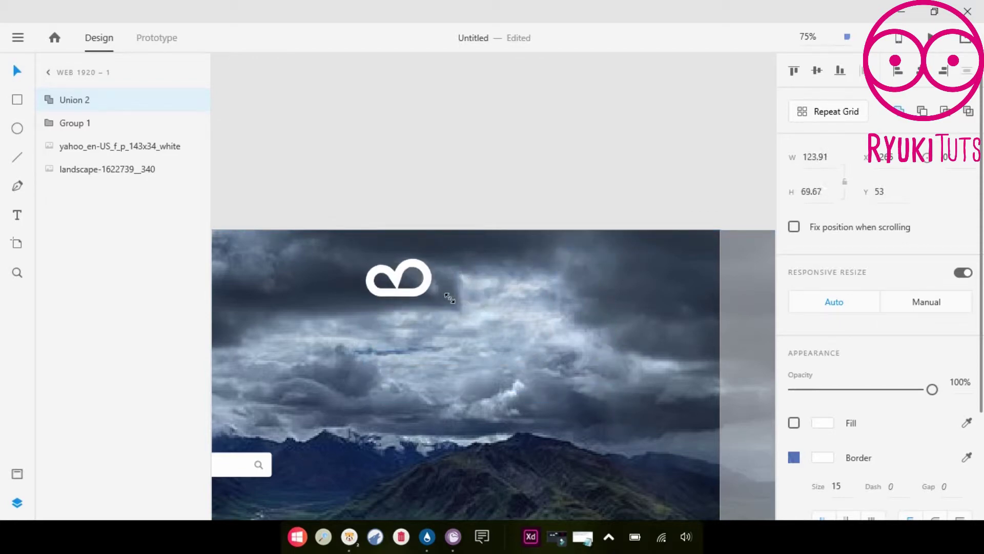
left_click(836, 486)
type("6")
key("Return")
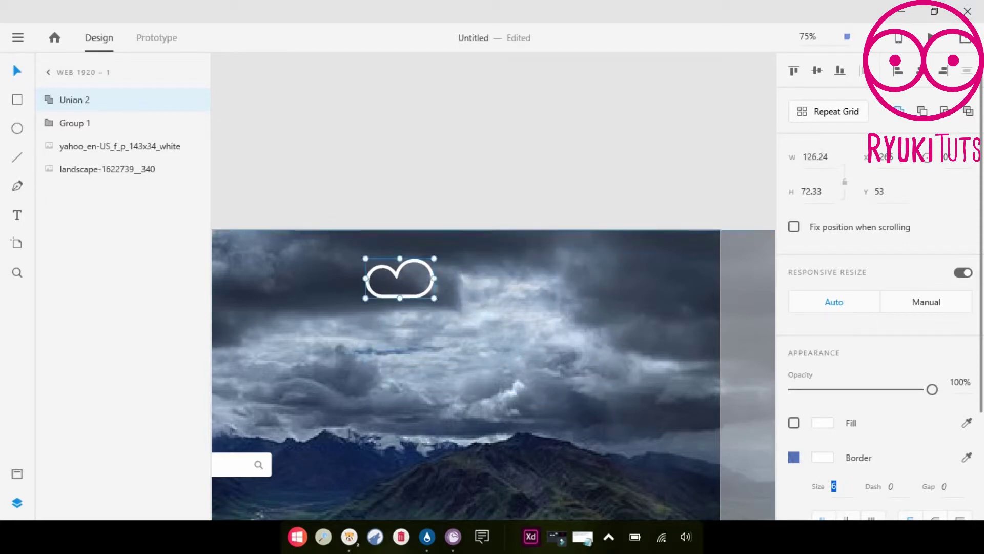
Step: Move the cloud toward the image's upper-right corner and add the text "82" at font size 69 beside it
left_click_drag(427, 297, 621, 292)
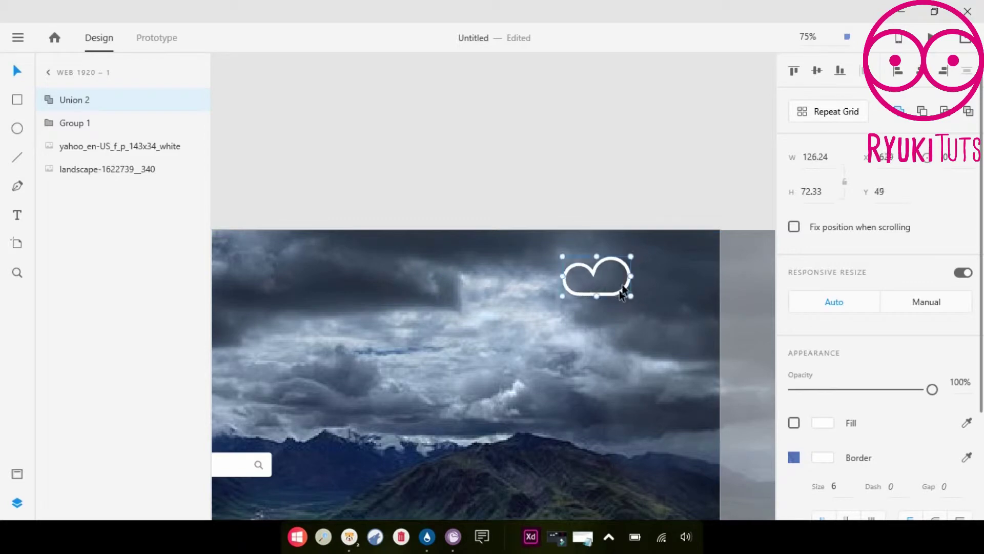
left_click(652, 272)
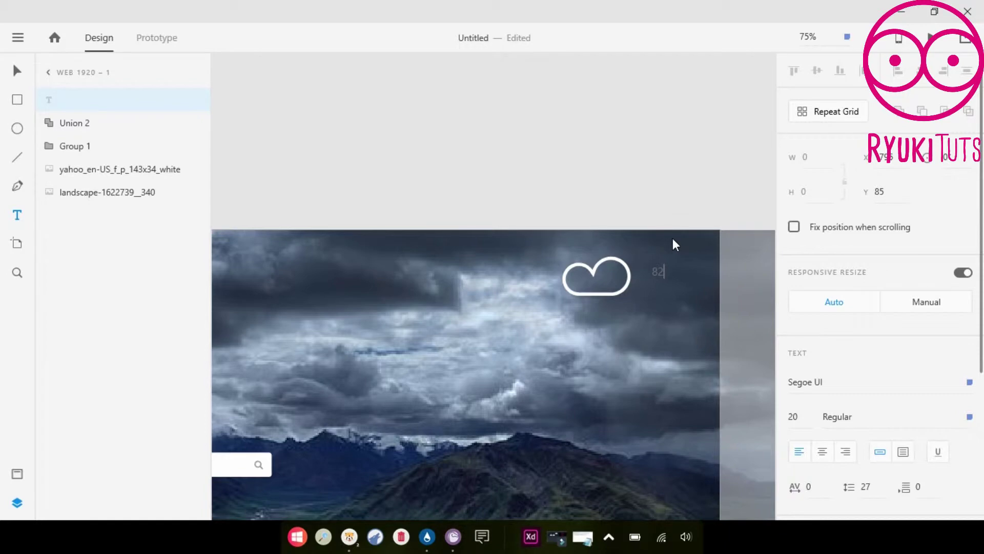
key("Escape")
left_click_drag(810, 418, 808, 296)
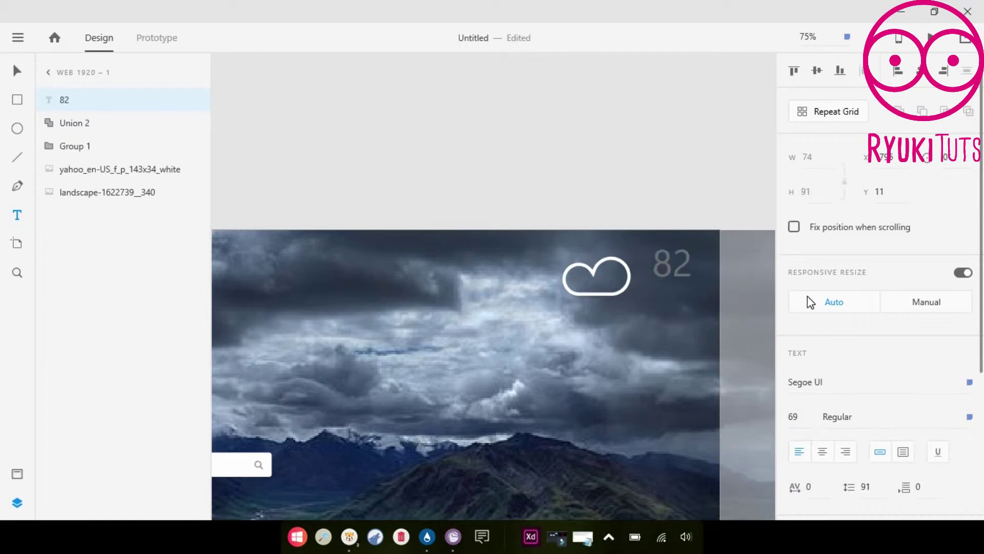
Step: Align the 82 beside the cloud and add a size 28 letter "o" as the degree sign at its upper right
left_click(620, 194)
type("o")
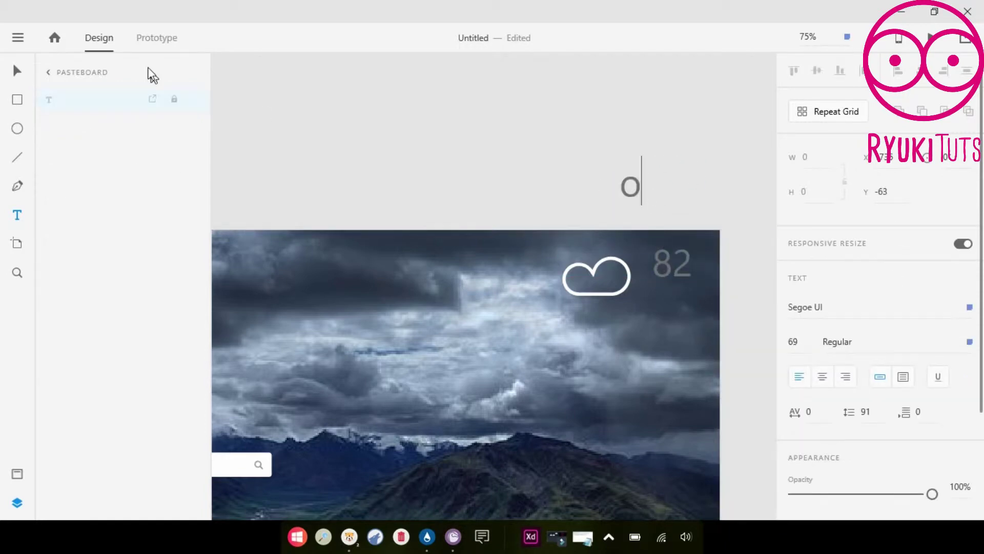
key("Escape")
left_click_drag(680, 274, 672, 290)
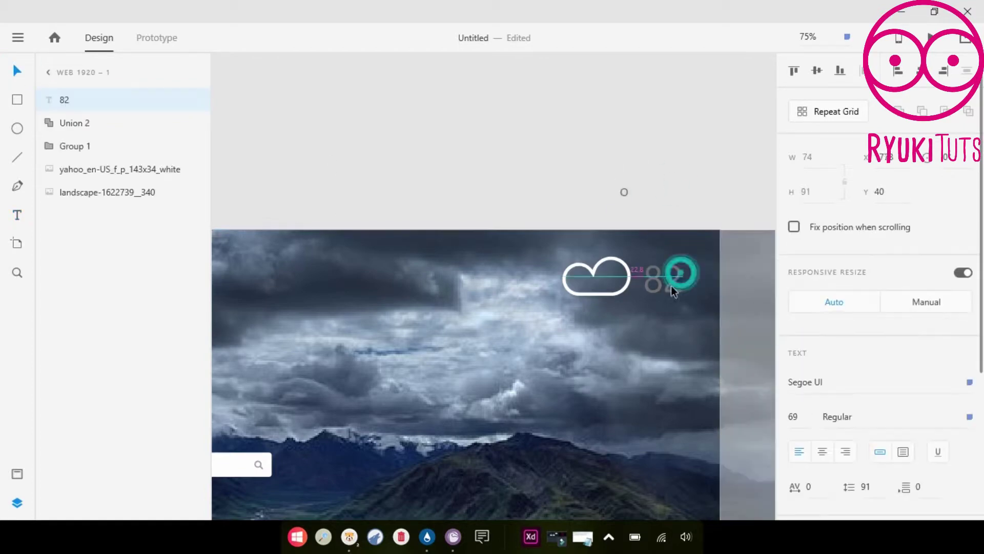
left_click_drag(624, 192, 683, 262)
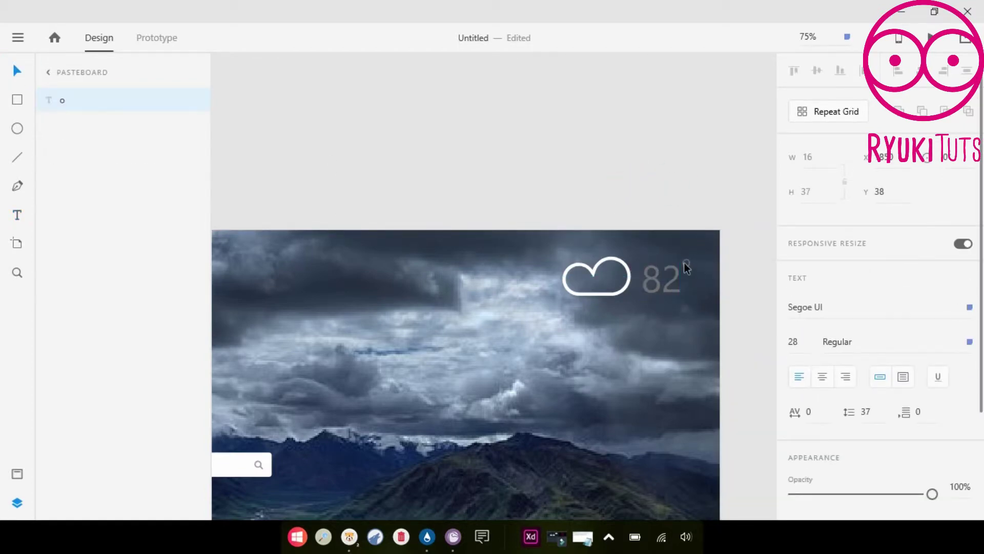
Step: Group the 82 with its degree sign and change the group's fill to white
left_click(666, 284, "shift")
right_click(672, 281)
left_click(740, 228)
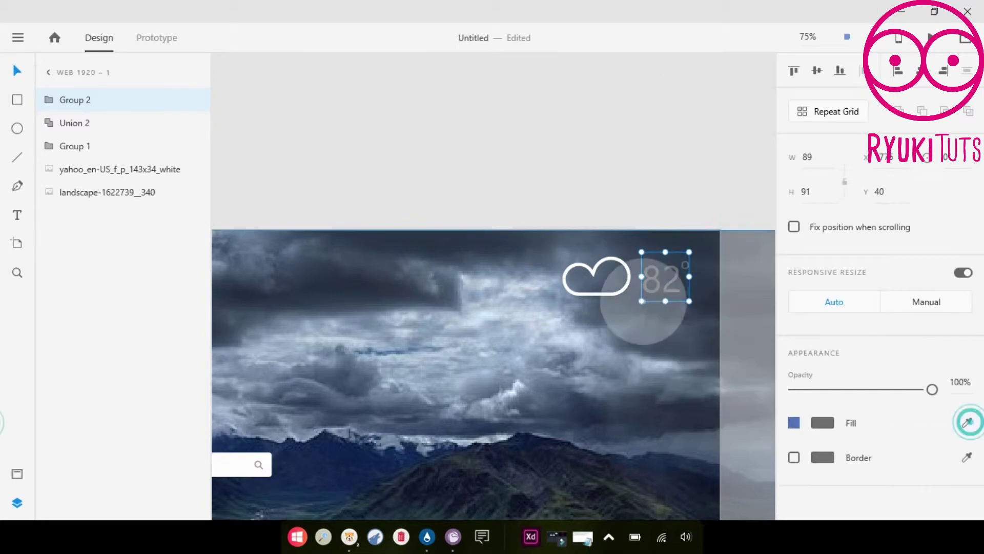
Step: Check the location label on the Yahoo page and add the text "SPECIAL REGION OF YOGYAKARTA" below the cloud in Adobe XD
key("alt+Tab")
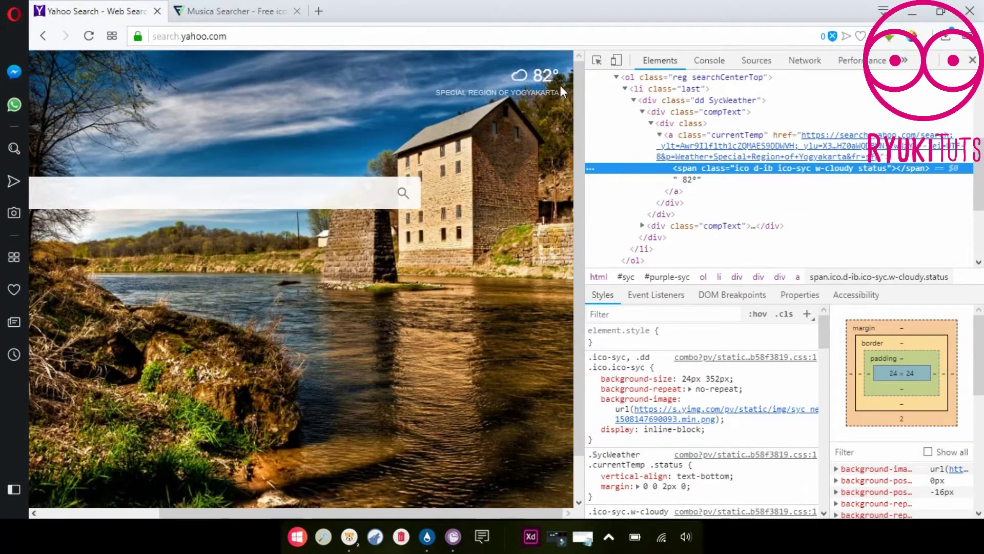
left_click(531, 536)
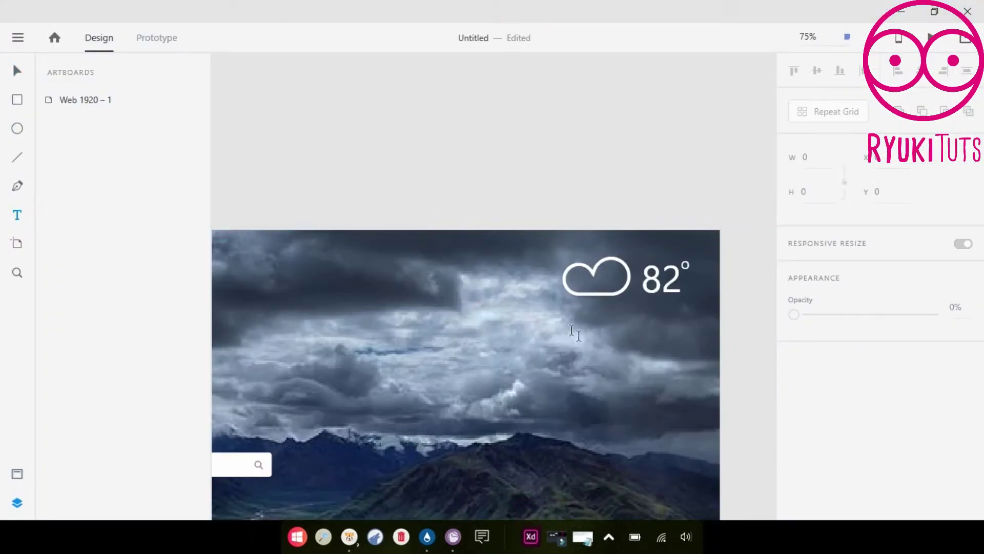
left_click(556, 328)
type("SPECIAL REGI")
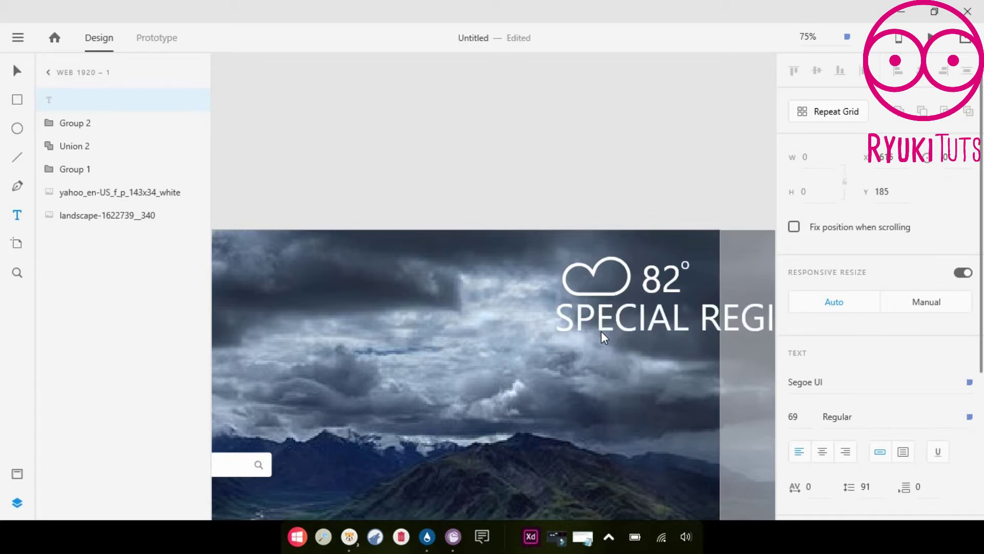
Step: Change the location text's font to Bebas Neue and move the text to the left of the cloud
key("ctrl+a")
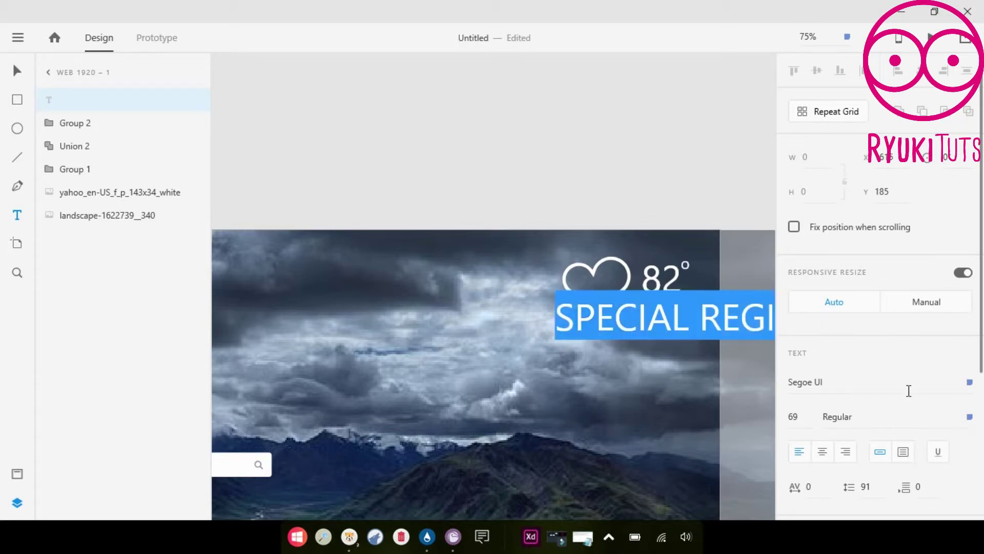
left_click(908, 391)
type("Bebas")
key("Return")
left_click(17, 72)
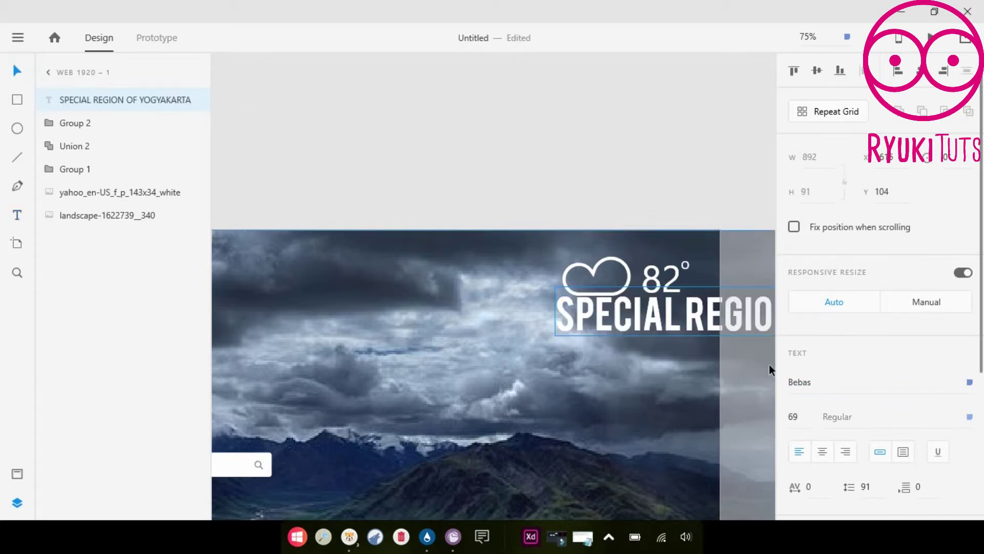
left_click_drag(738, 315, 398, 293)
key("Down")
key("Return")
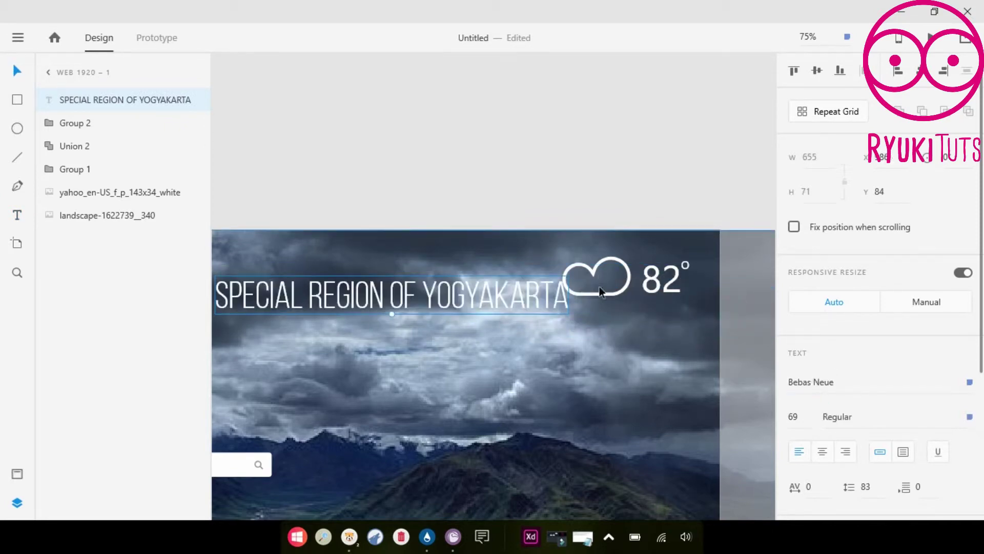
Step: Reduce the location text's font size to 37
left_click(805, 417)
key("Down")
key("Down")
key("Down")
key("Down")
key("Down")
key("Down")
key("Down")
key("Down")
key("Down")
key("Down")
key("Down")
key("Down")
key("Down")
key("Down")
key("Down")
key("Down")
key("Down")
key("Down")
key("Down")
key("Down")
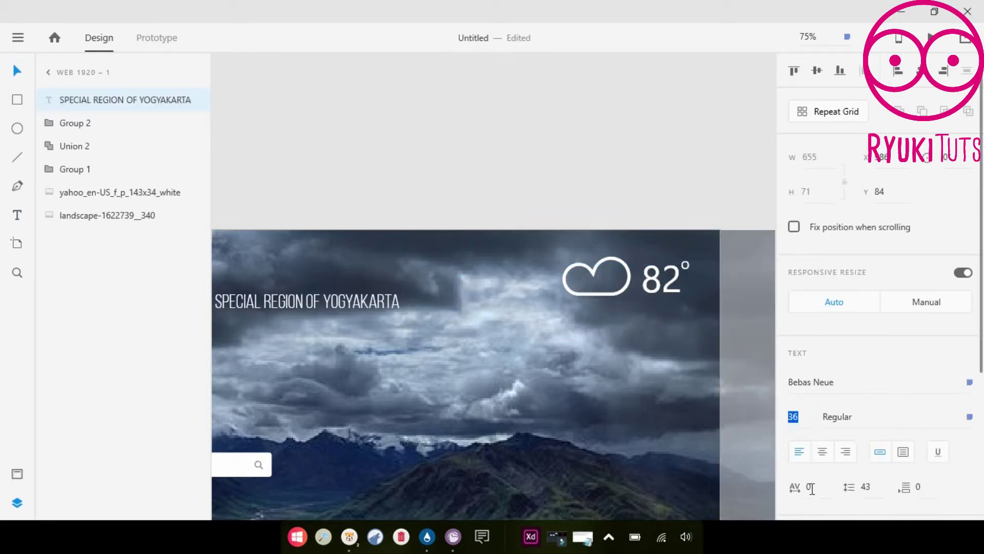
key("Up")
Step: Place the location text directly beneath the cloud icon and the temperature
left_click(304, 206)
left_click_drag(328, 300, 616, 315)
left_click(563, 175)
Step: Move the search bar group up the artboard to a Y position of 331
key("z")
left_click_drag(304, 393, 586, 480)
left_click(515, 295)
left_click_drag(515, 294, 536, 250)
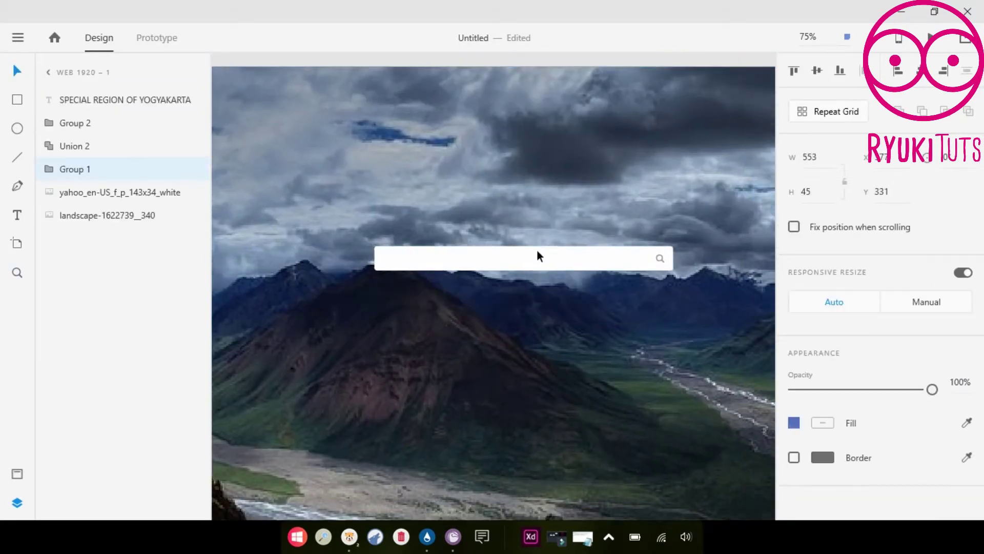
Step: Examine the footer links along the bottom of the Yahoo search page in the browser
left_click_drag(405, 447, 612, 252)
left_click(456, 525)
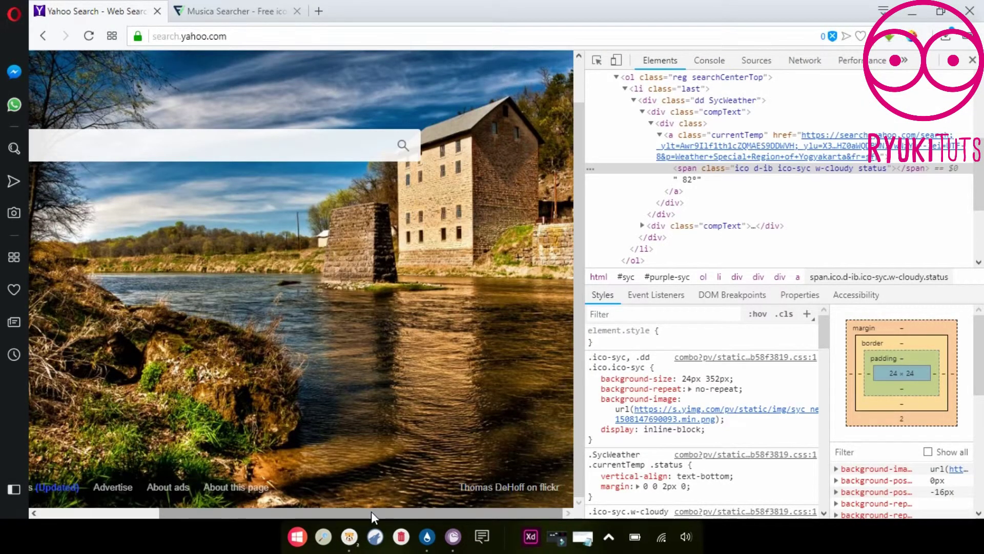
left_click(912, 16)
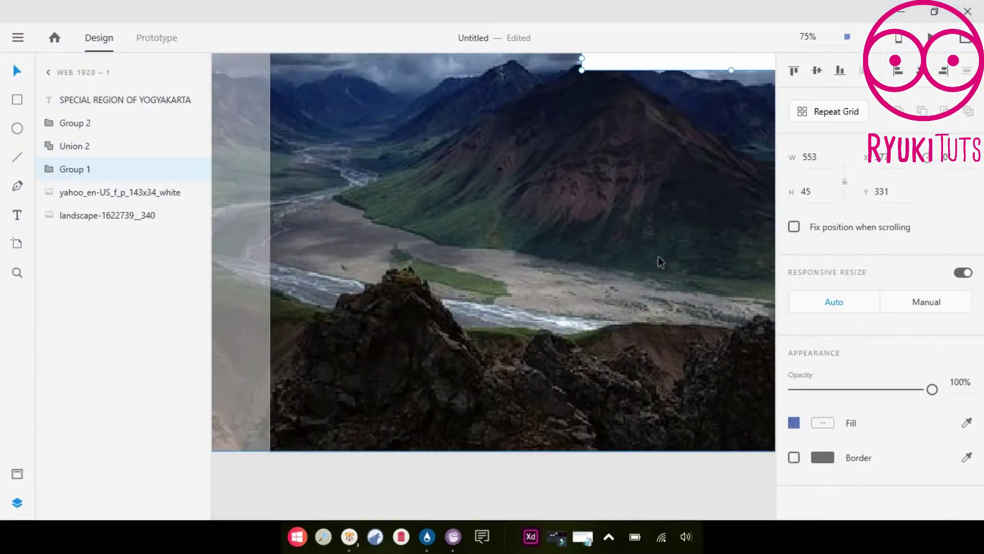
left_click(454, 531)
left_click_drag(305, 513, 169, 504)
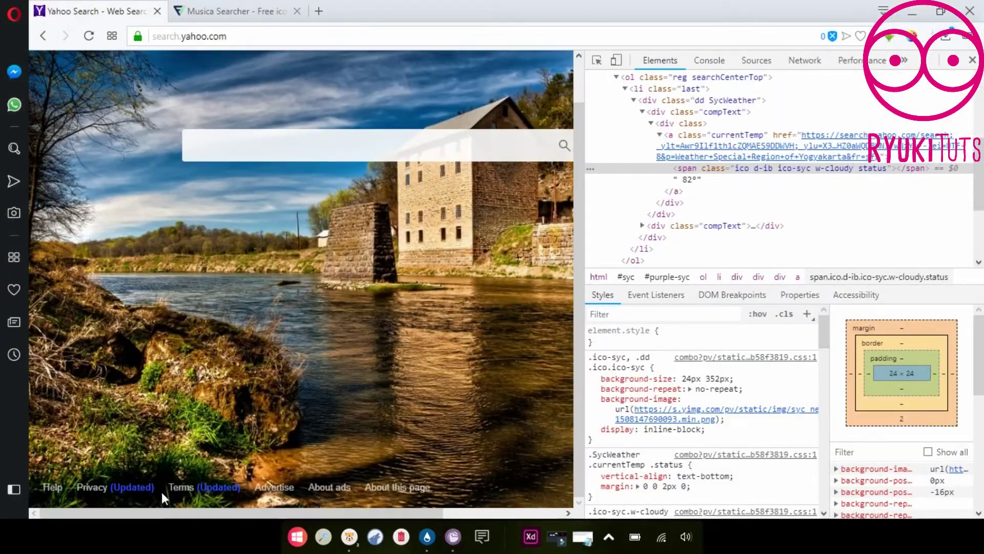
Step: Switch to Adobe XD and add a "HELP" text near the lower-left corner of the artboard
left_click(531, 536)
left_click(344, 438)
type("HEL")
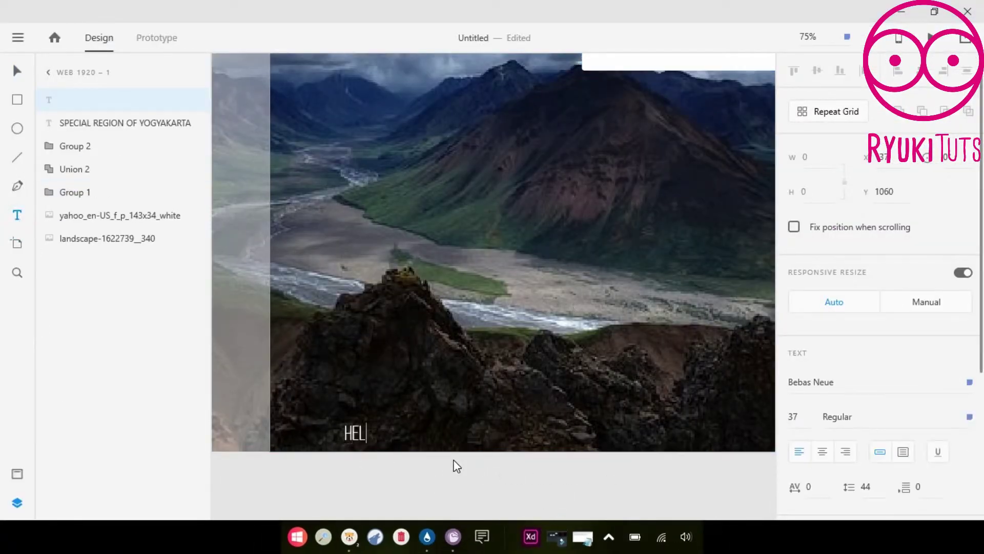
type("P")
Step: Set the footer text's font to Calibri and rewrite the text as "Help"
left_click(843, 386)
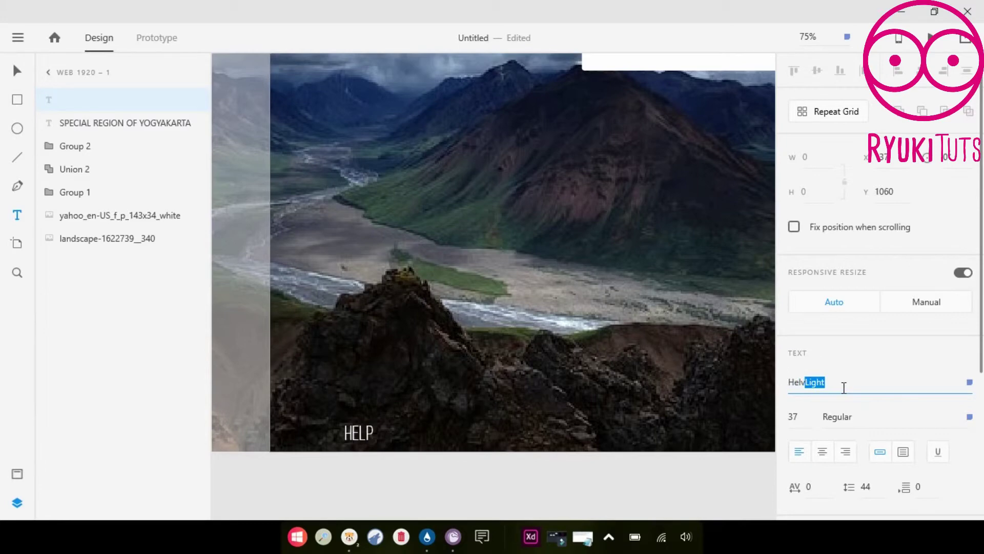
type("HelvLight")
key("Return")
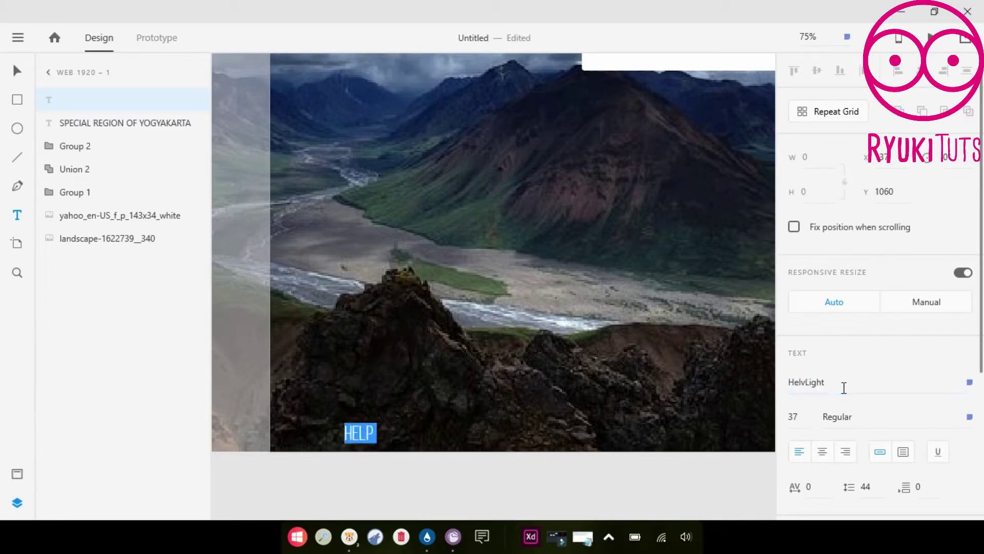
left_click(843, 388)
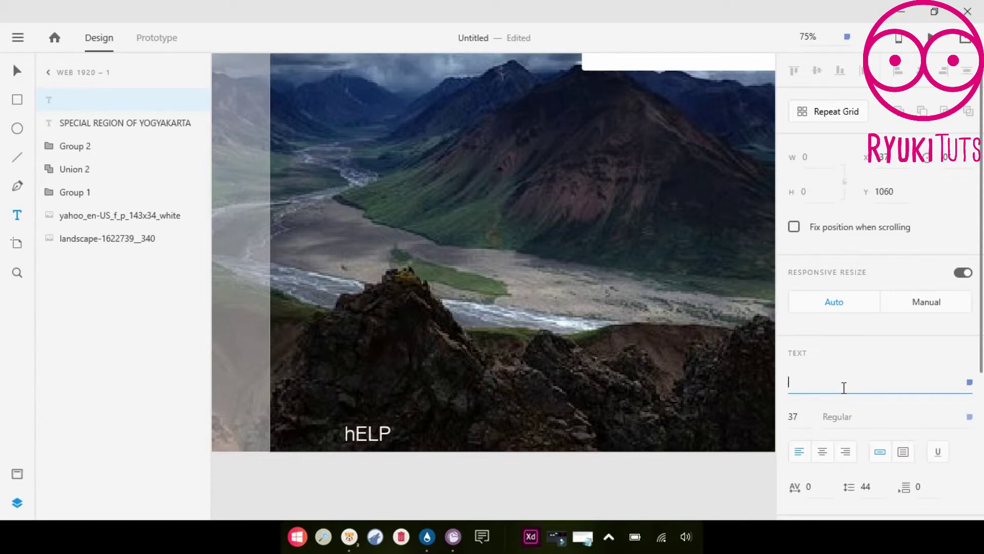
type("Calibri")
key("Return")
type("Help")
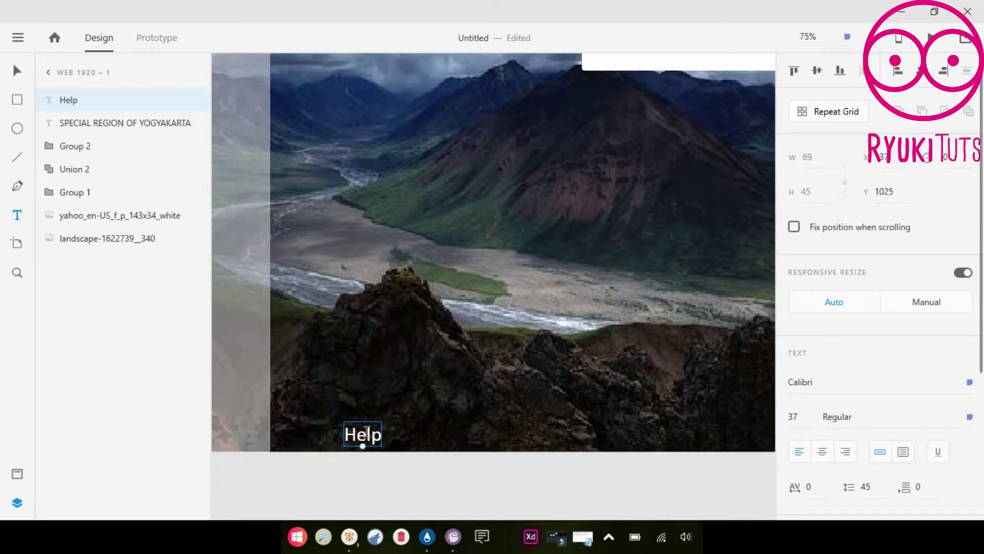
Step: Move the Help text slightly up and to the left, and set its font size to 28
left_click(362, 465)
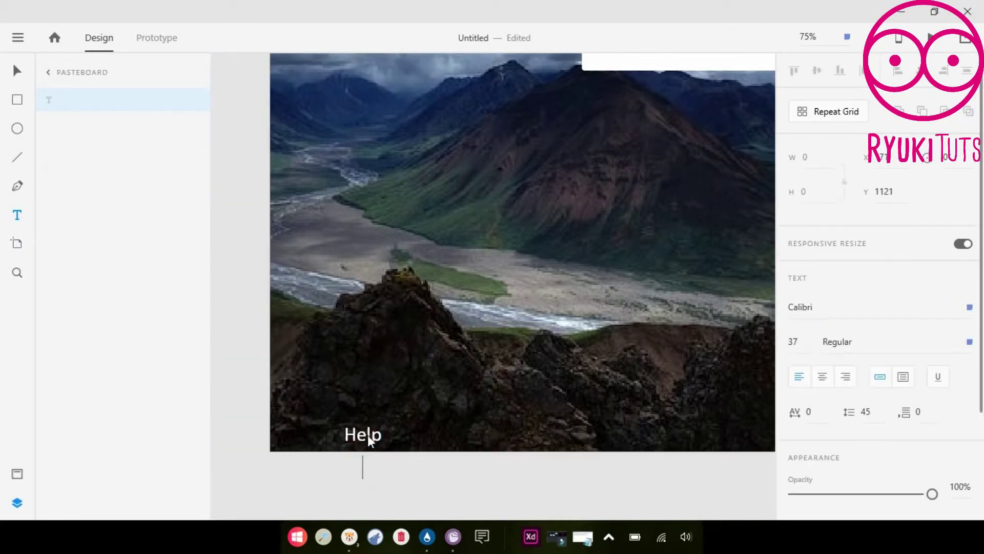
left_click(17, 74)
left_click(386, 485)
left_click_drag(362, 427, 347, 416)
left_click(802, 413)
type("28")
key("Return")
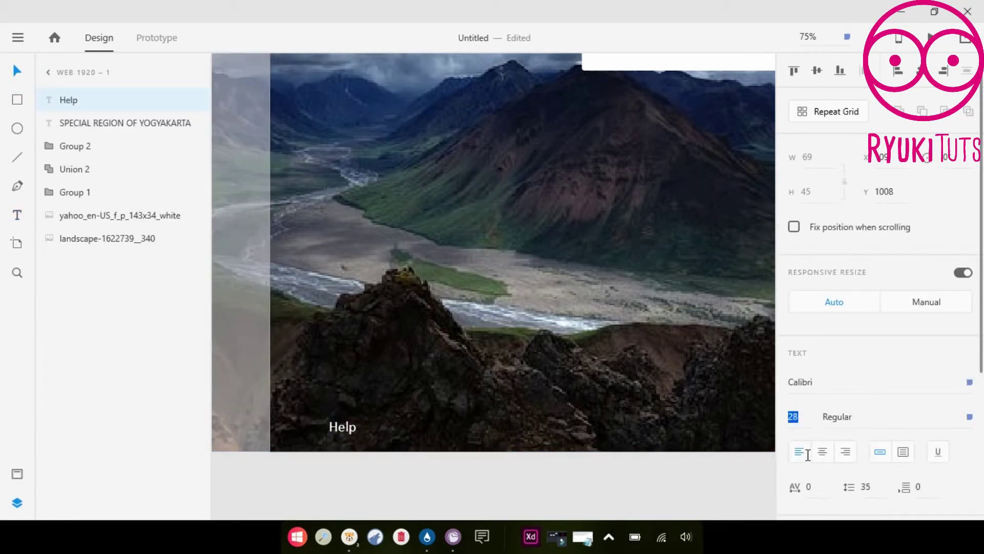
Step: Check the Yahoo page's footer with the browser's element inspector and set the Help text's font size to 15 in Adobe XD
key("Escape")
left_click(343, 426)
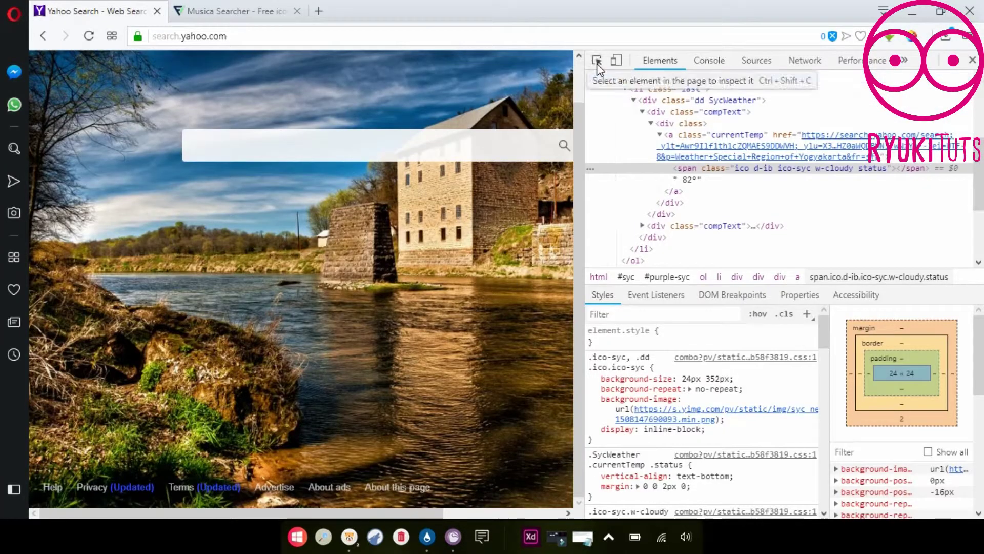
left_click(597, 63)
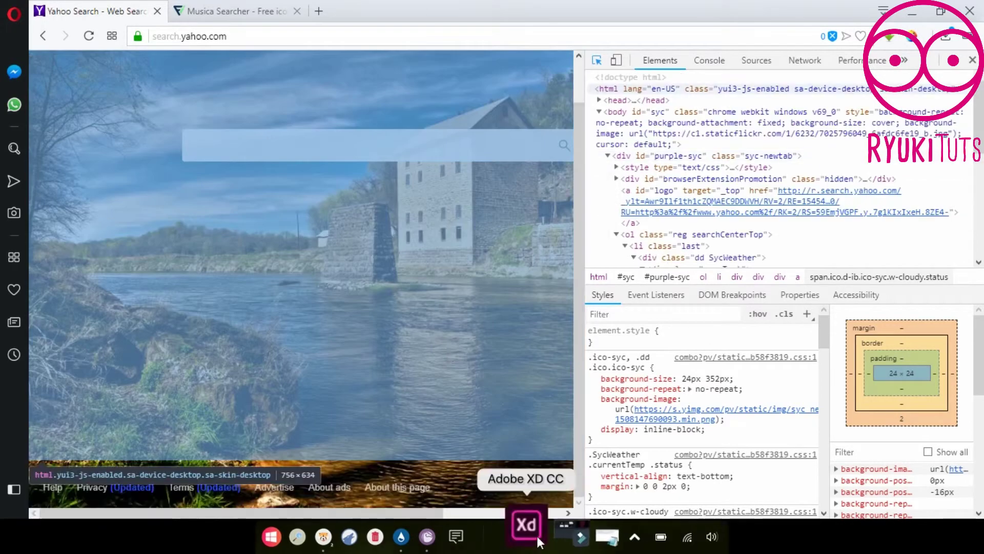
left_click(527, 524)
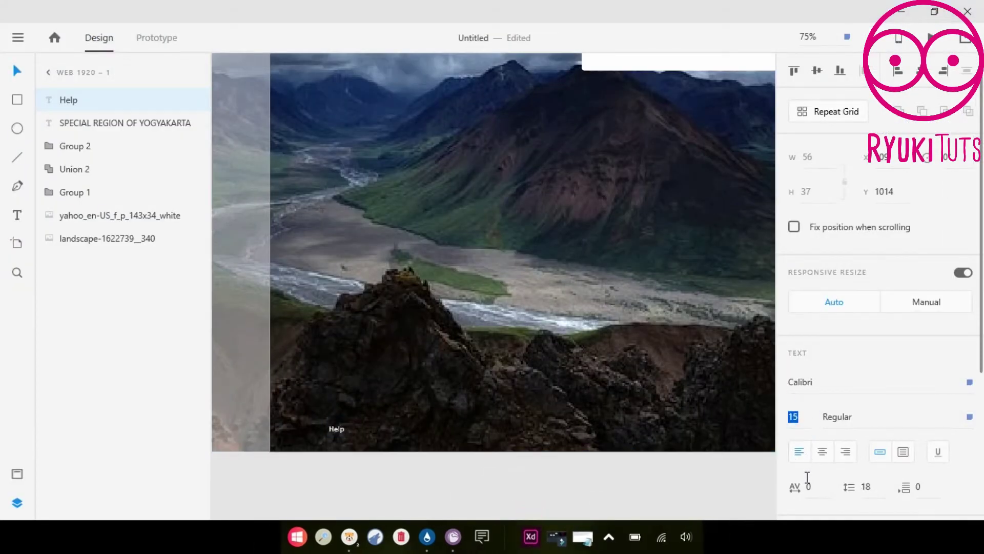
Step: Duplicate the Help text to its right and rewrite the copy as "Privacy (Updated)"
left_click_drag(336, 429, 377, 430)
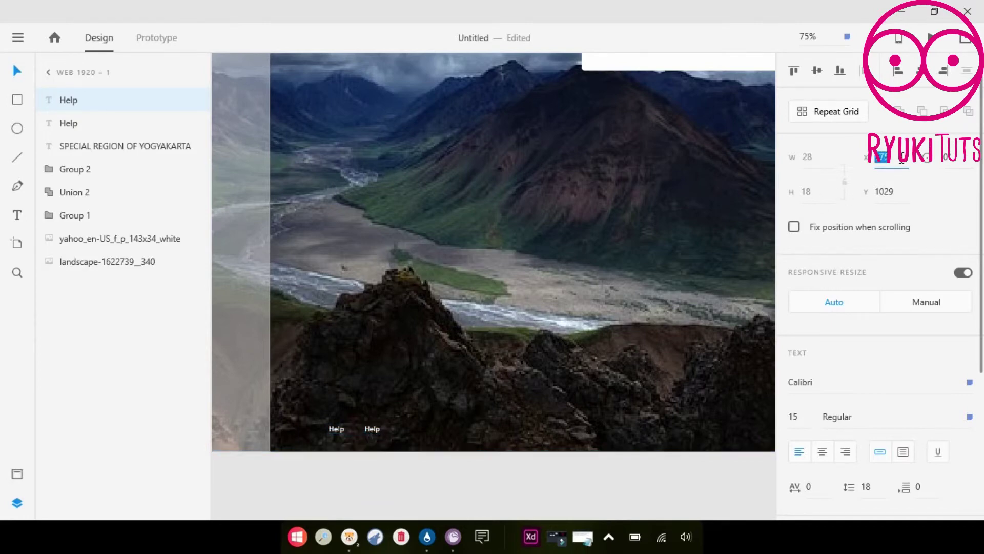
left_click(391, 459)
double_click(368, 428)
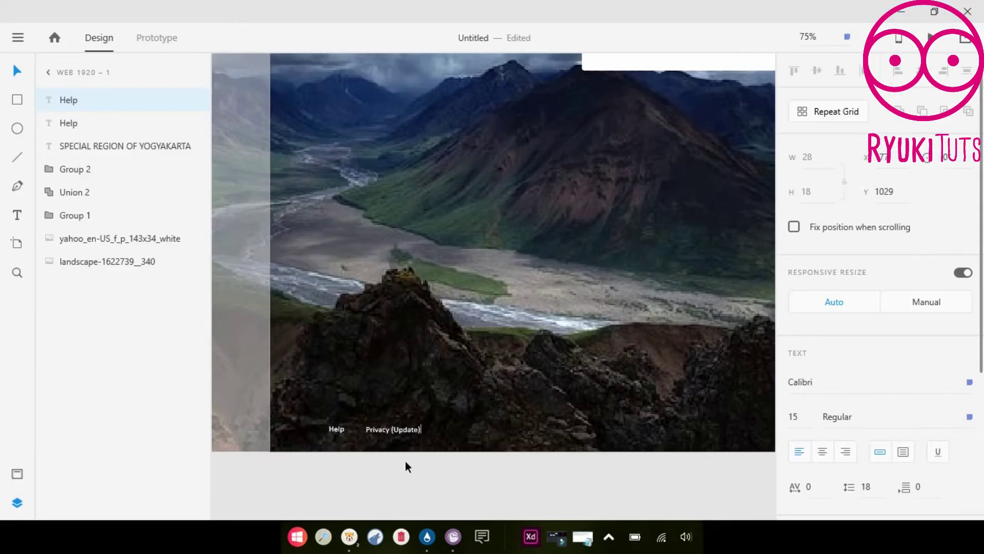
key("Escape")
Step: Duplicate the Privacy link to its right and rewrite the copy as "Terms (Updated)"
key("ctrl+d")
left_click_drag(393, 431, 483, 426)
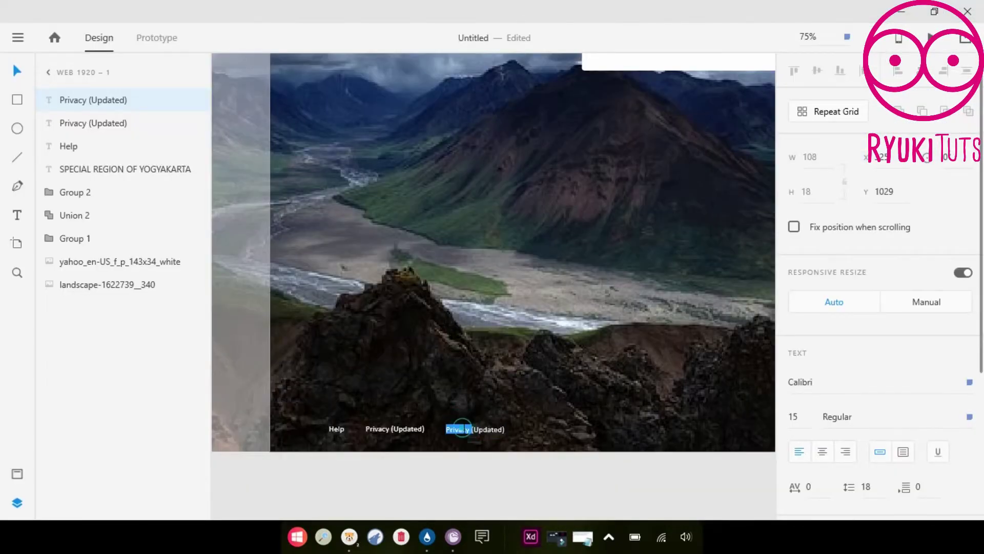
left_click(494, 470)
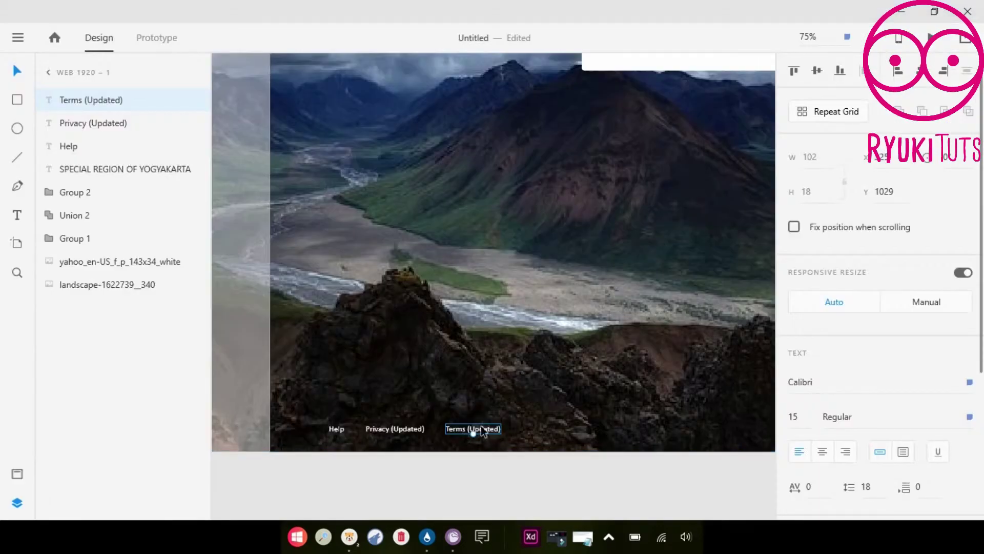
Step: Duplicate the Terms link to its right and rewrite the copy as "Advertise"
key("ctrl+d")
left_click_drag(481, 428, 559, 425)
double_click(559, 427)
key("ctrl+a")
type("Adver")
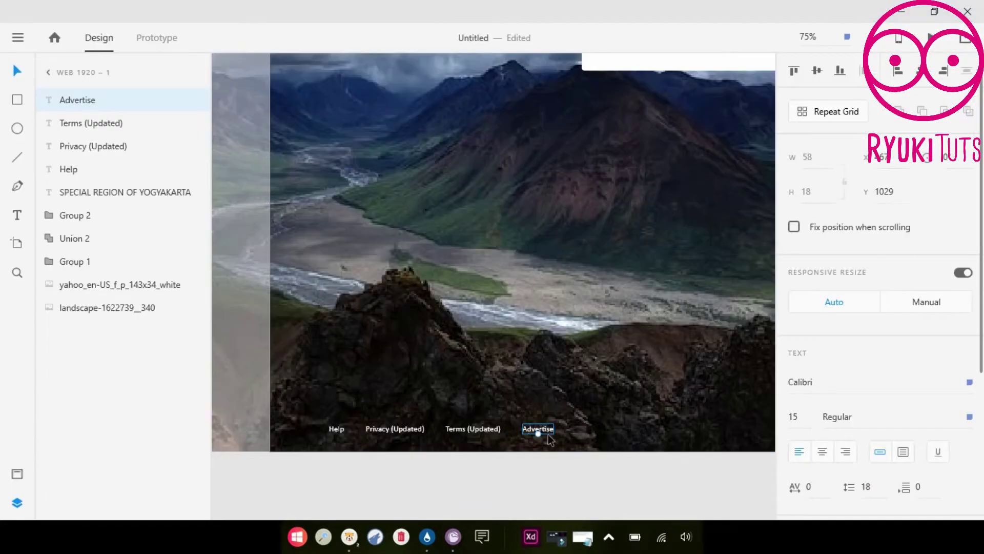
left_click(546, 430)
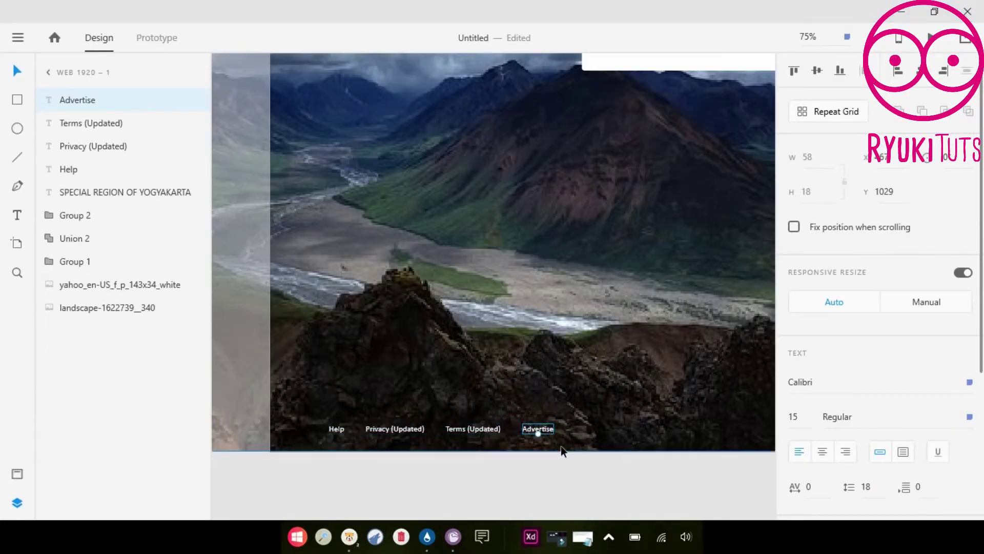
Step: Duplicate the Advertise link to its right and rewrite the copy as "About Ads"
left_click(545, 429)
key("ctrl+d")
left_click_drag(545, 429, 589, 432)
double_click(599, 430)
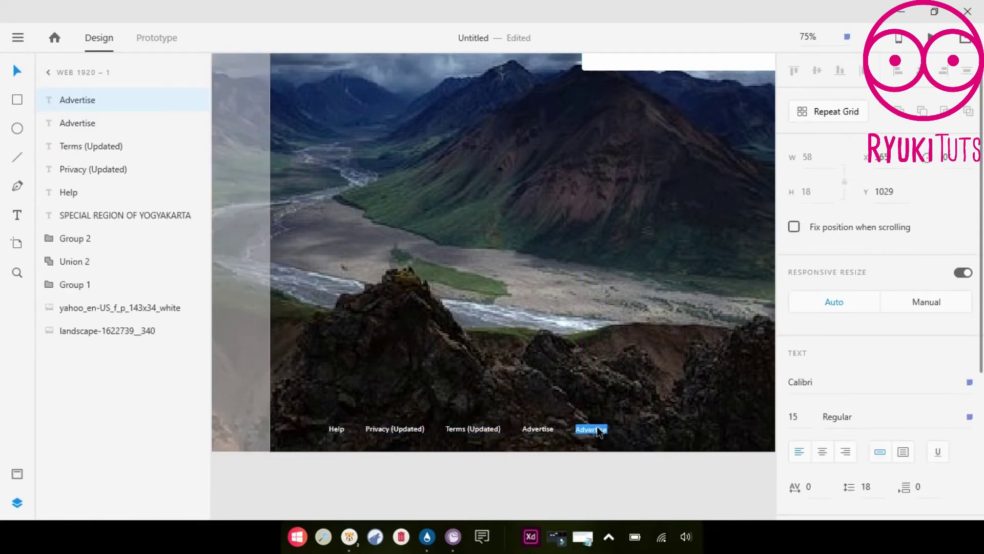
type("About Ads")
Step: Duplicate the About Ads link to its right as "About this page", and correct the original link to "About ads"
key("ctrl+d")
left_click_drag(606, 428, 659, 430)
double_click(660, 430)
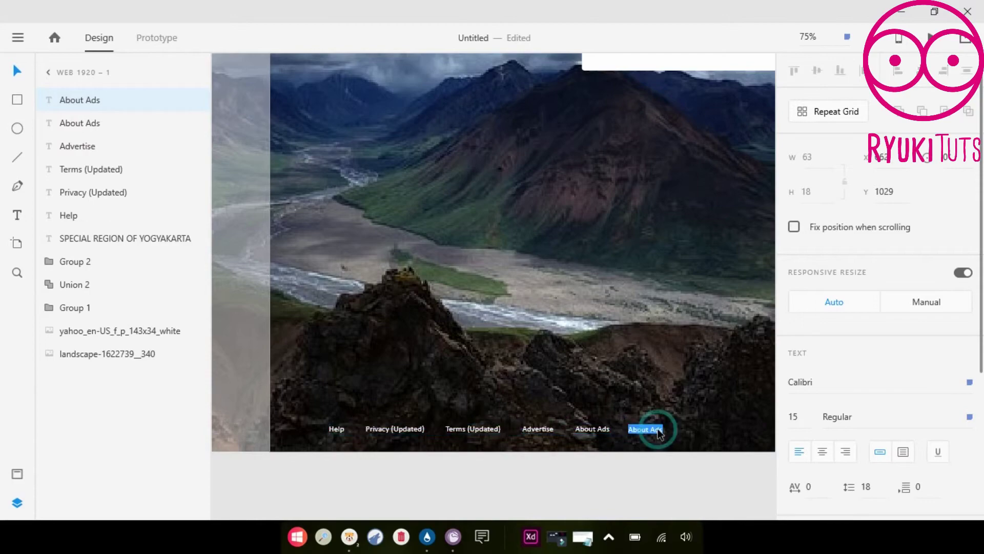
type("About this pa")
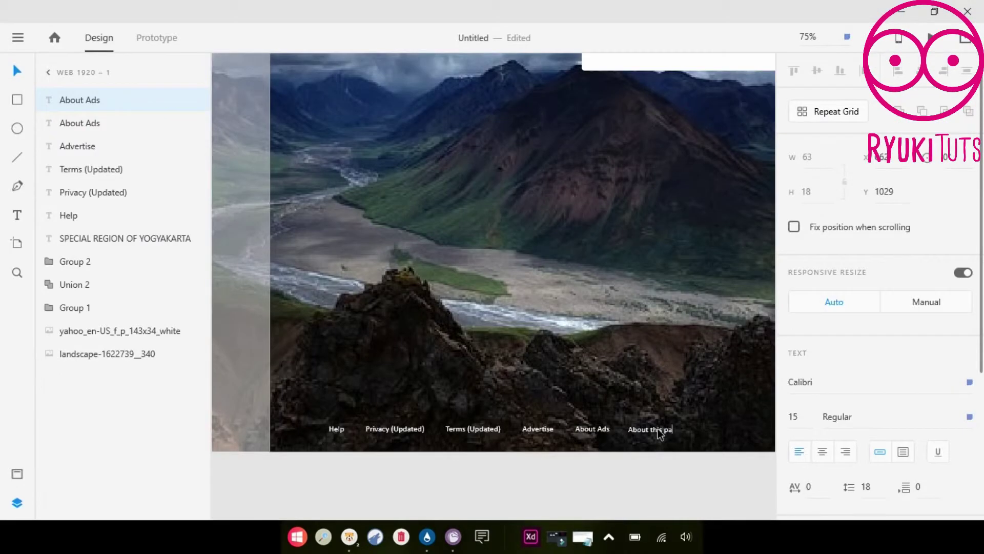
type("ge")
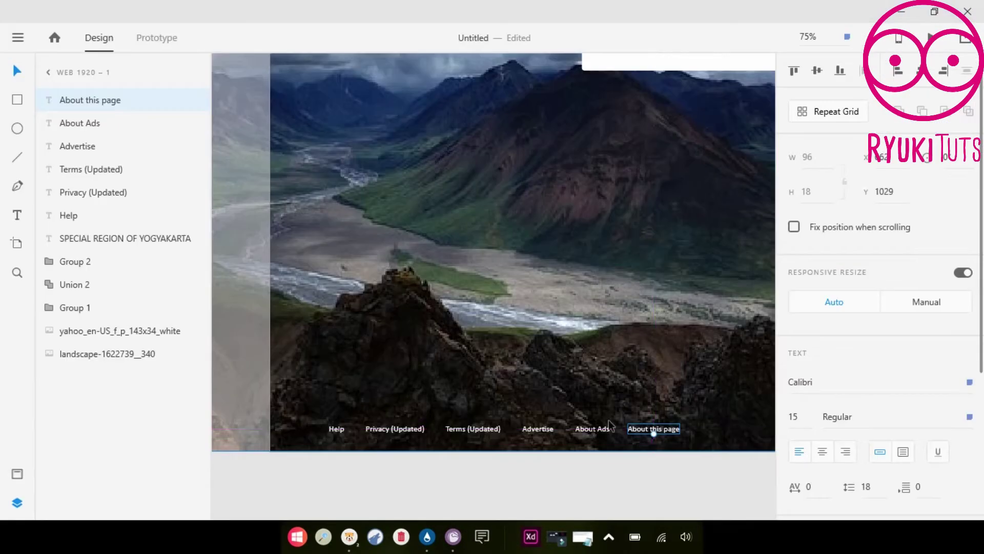
left_click(599, 428)
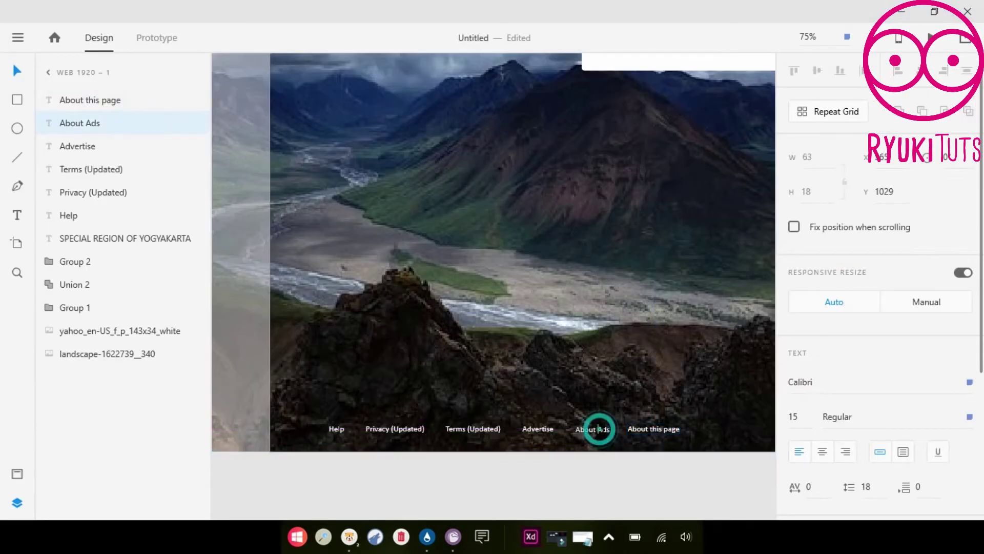
left_click(614, 487)
Step: Duplicate the "About this page" link into the artboard's lower-right corner and rewrite the copy as "Pixabay"
left_click_drag(683, 400, 429, 341)
left_click_drag(681, 356, 416, 363)
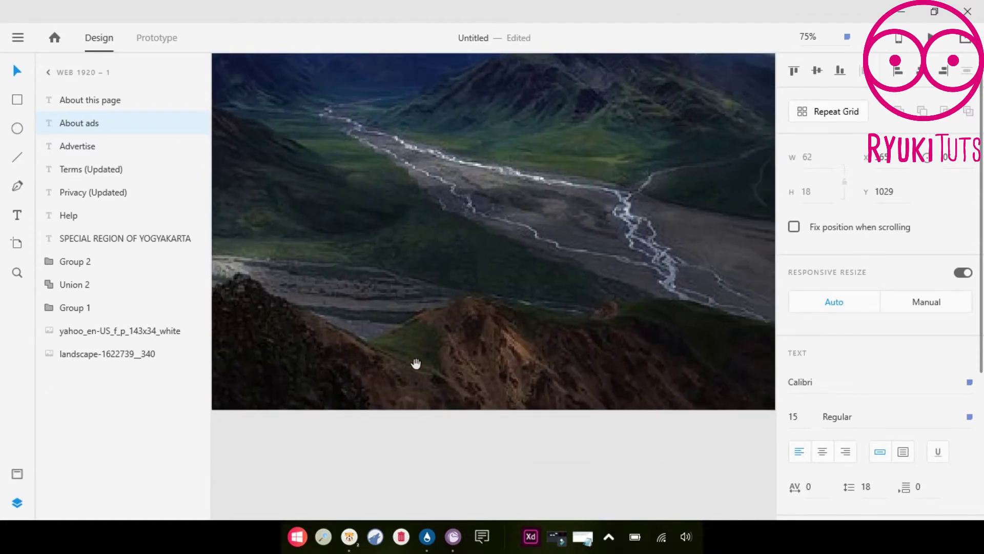
left_click_drag(561, 320, 466, 369)
scroll(478, 369, "down", 3)
left_click(361, 384)
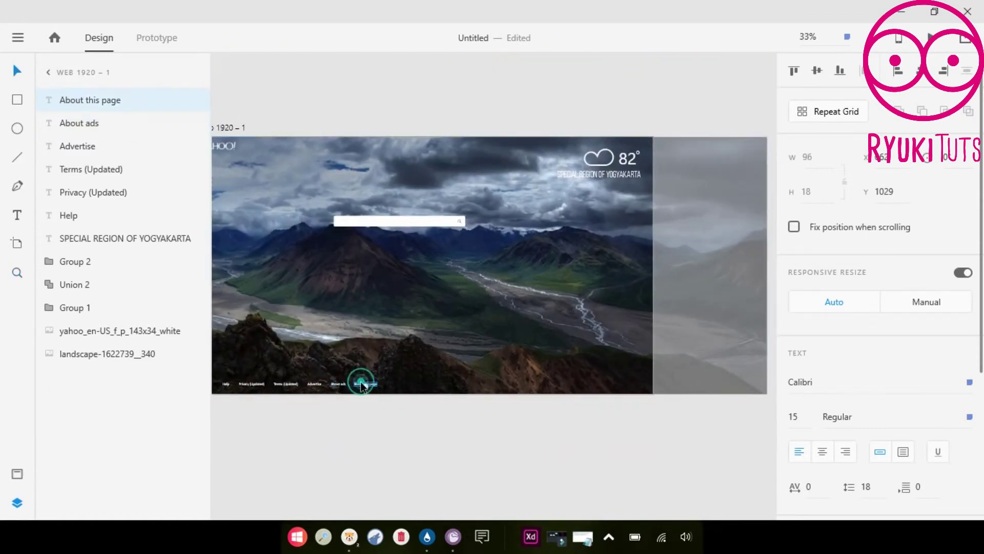
left_click_drag(393, 385, 638, 385)
left_click(630, 404)
scroll(628, 395, "up", 3)
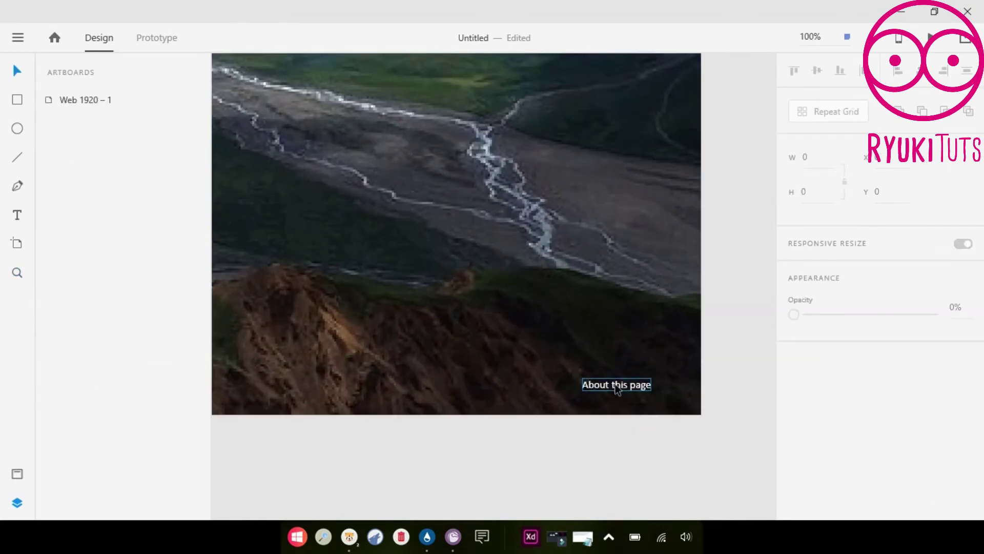
double_click(616, 386)
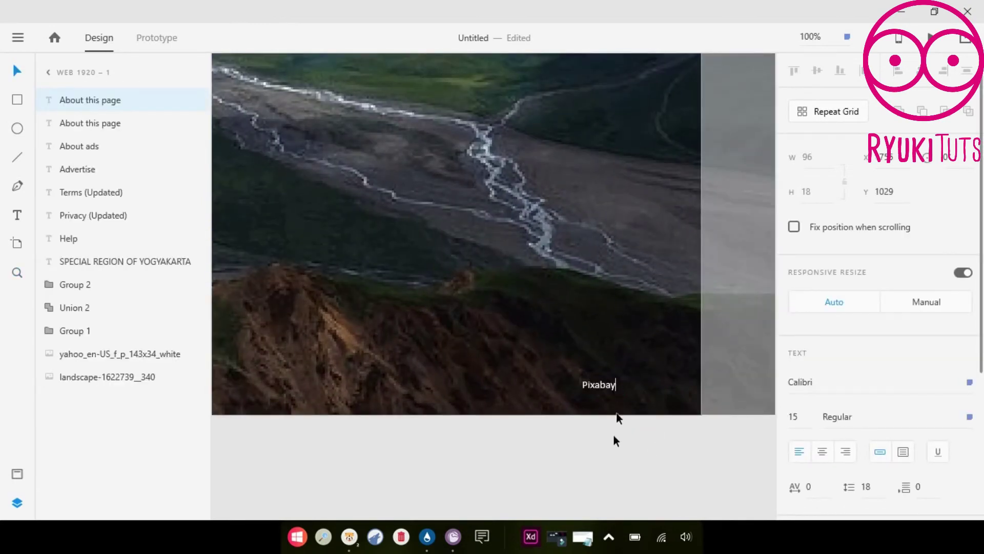
Step: Line up the Pixabay text with the location text's right edge and extend it to "Pixabay.com"
left_click(619, 392)
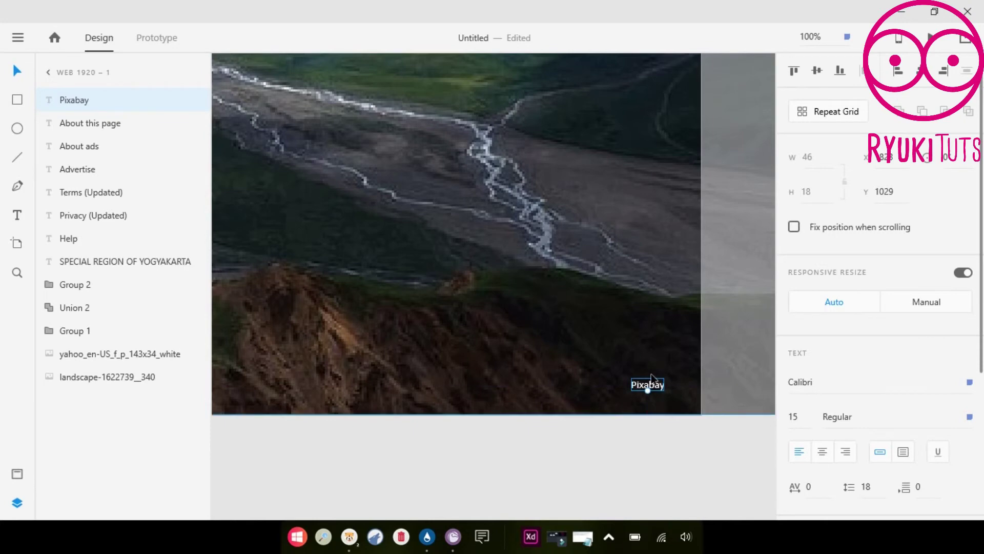
scroll(648, 389, "down", 2)
left_click(664, 417)
left_click(650, 380)
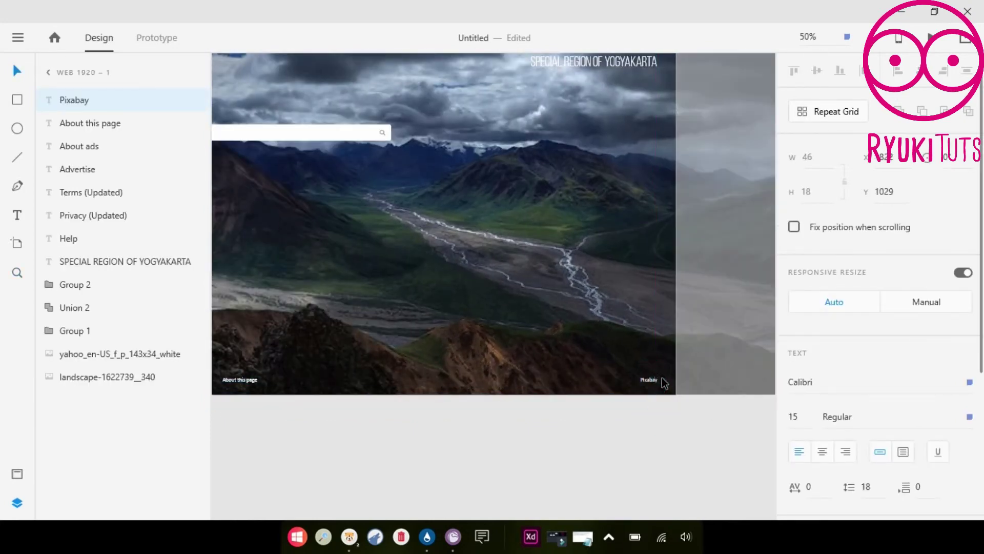
left_click(656, 414)
mouse_move(660, 381)
left_mouse_down()
mouse_move(628, 386)
mouse_move(650, 381)
left_mouse_up()
key("ctrl+z")
left_click(664, 446)
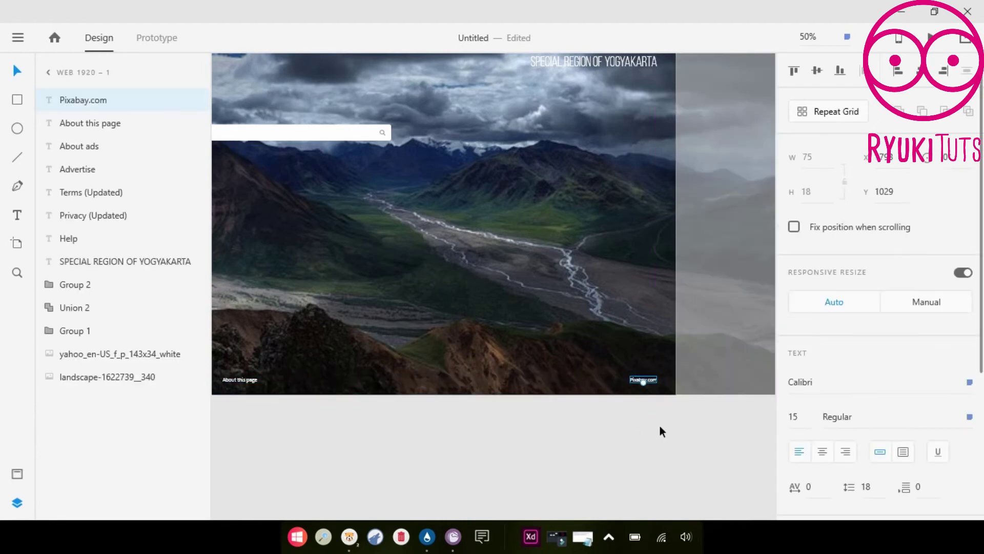
left_click(659, 429)
Step: Move the Yahoo logo down and to the right so it lines up with the Help link's left edge
key("z")
left_click_drag(370, 247, 533, 342)
left_click(533, 341, "alt")
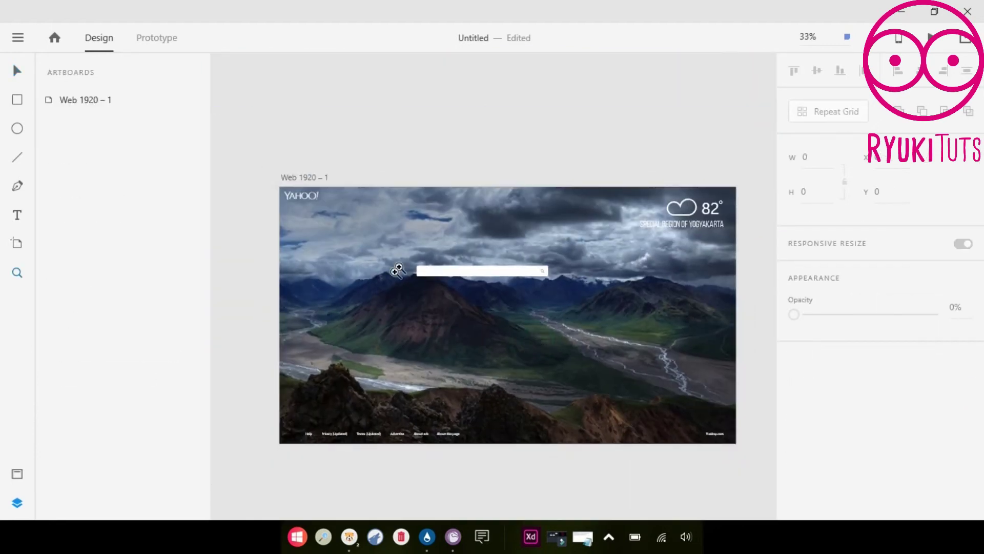
left_click(18, 72)
left_click(271, 86)
left_click_drag(309, 197, 330, 207)
Step: Move the search bar group to the centre of the artboard, at a Y position of 518
left_click(492, 167)
double_click(496, 272)
left_click_drag(496, 273, 519, 320)
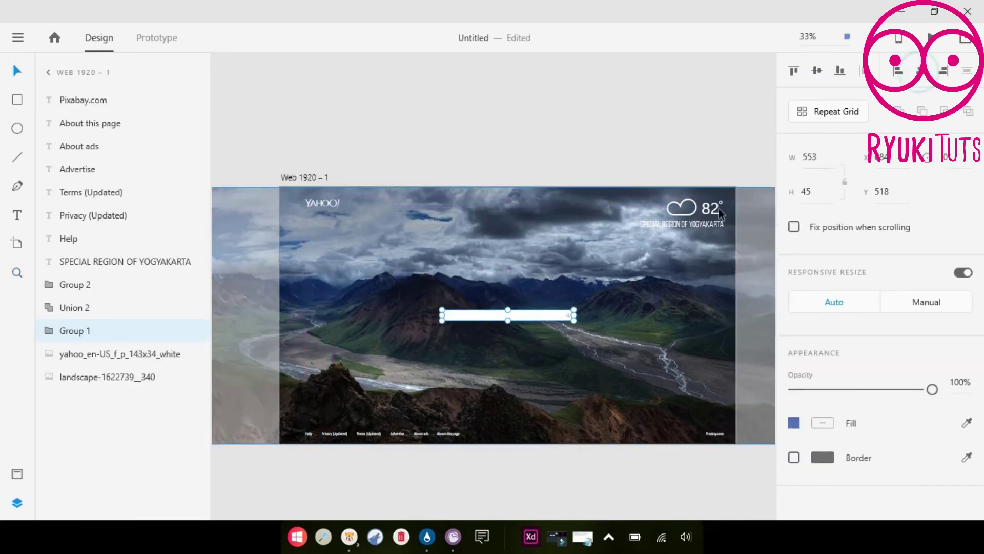
key("Escape")
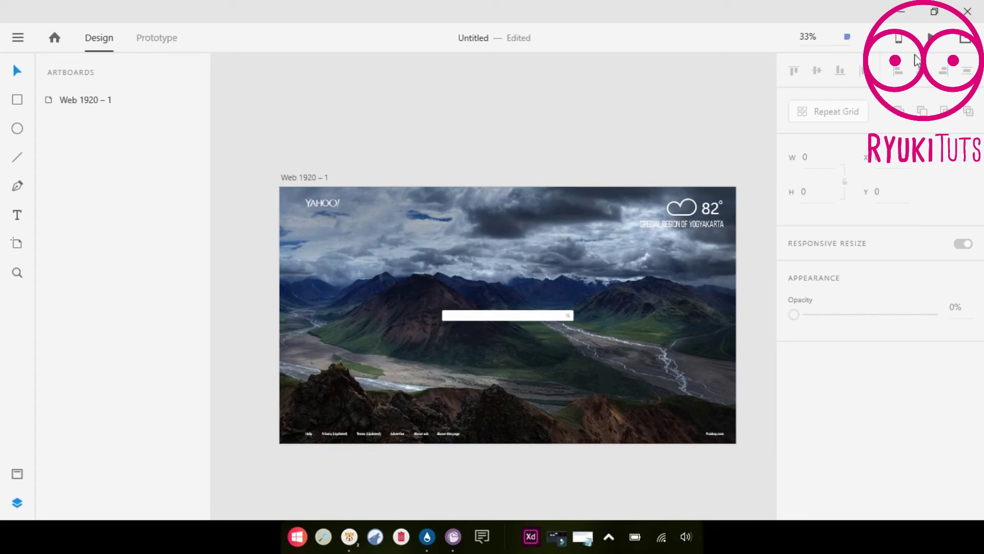
Step: Preview the finished page design and close the preview
left_click(930, 41)
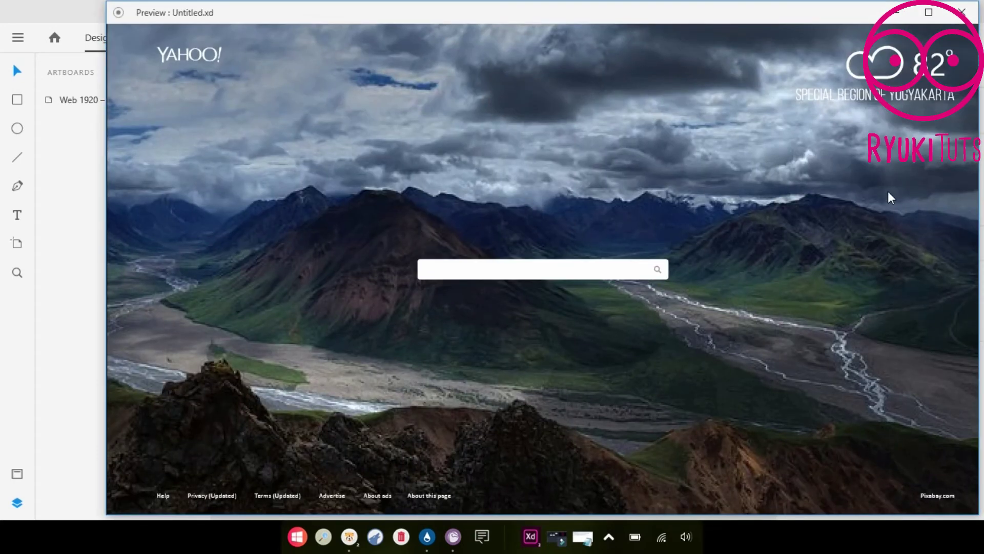
left_click(959, 20)
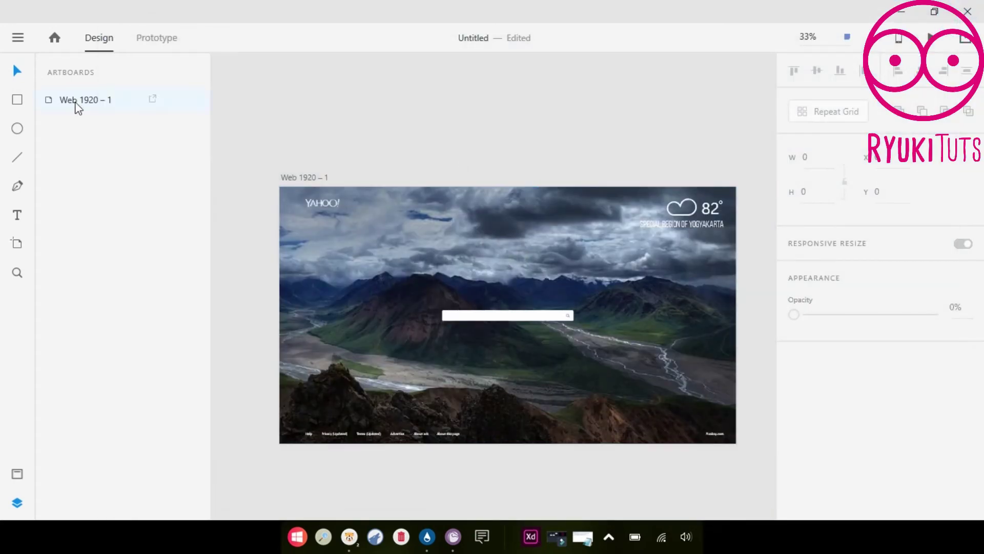